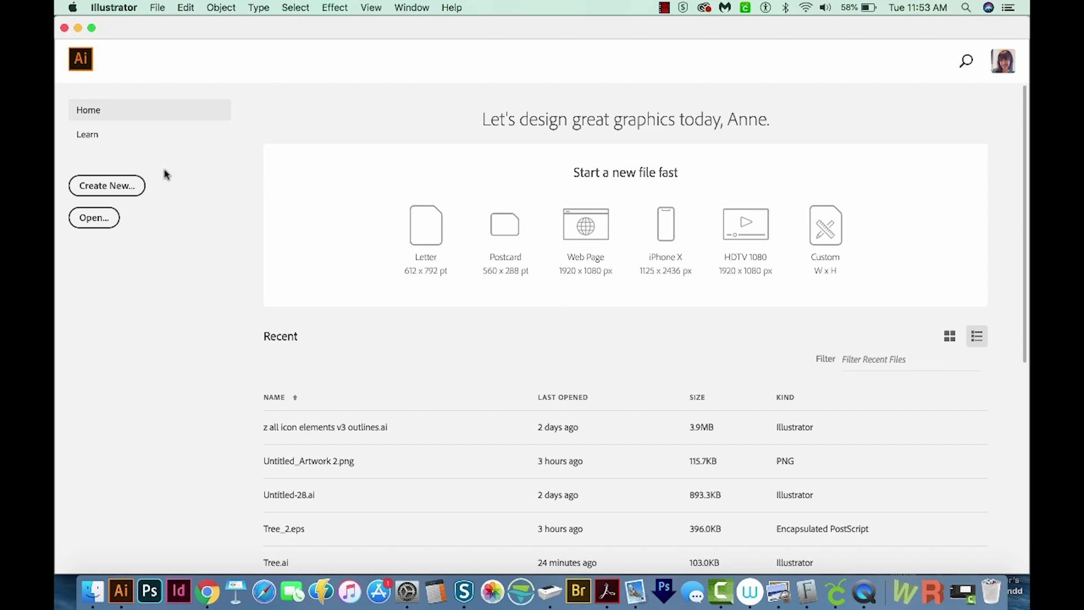
# - Create a new blank Letter-size (612 × 792 pt) print document
pyautogui.click(123, 186)
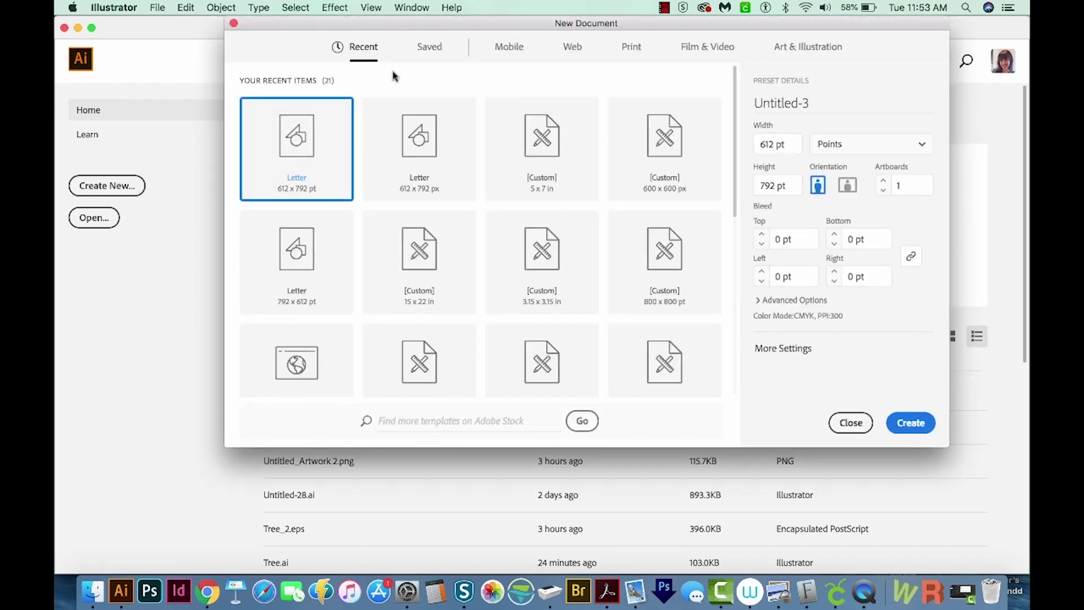
pyautogui.click(632, 47)
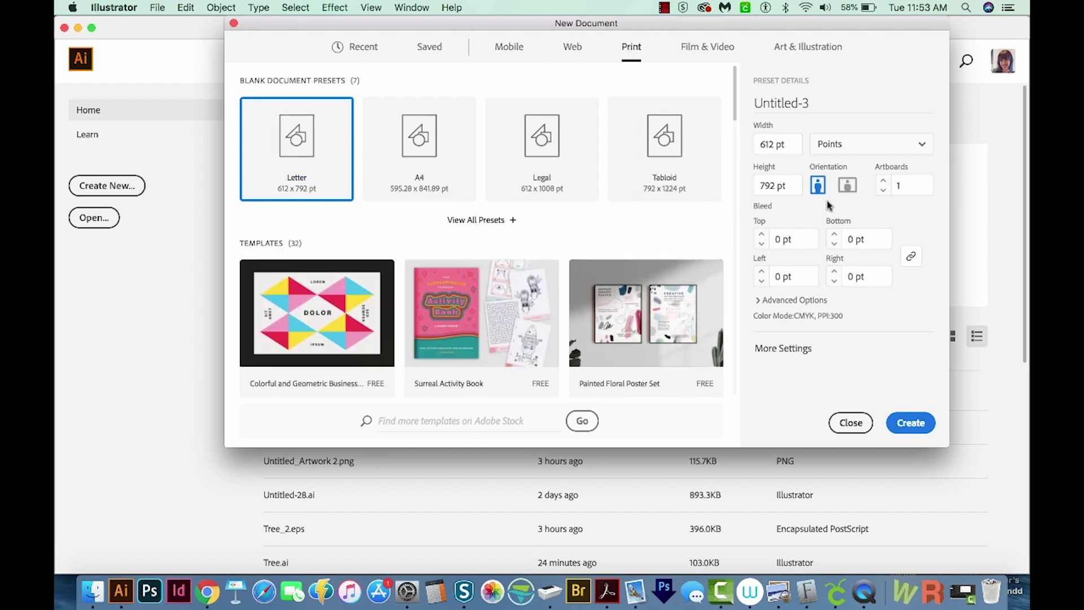
pyautogui.click(909, 423)
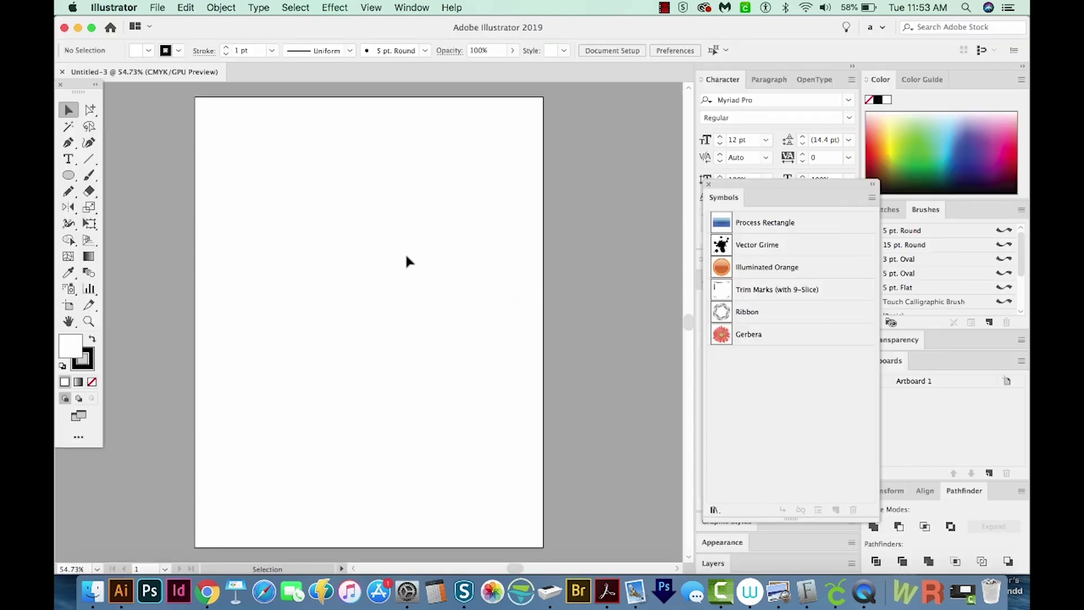
# - Draw a square near the top of the page with a black fill and no stroke
pyautogui.press('m')
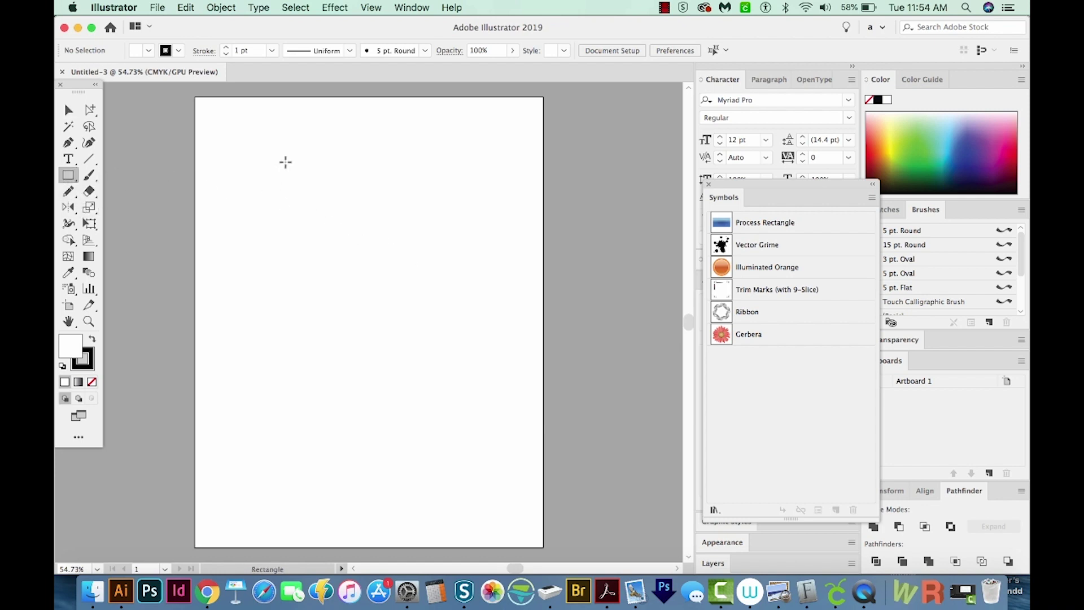
pyautogui.moveTo(302, 164); pyautogui.dragTo(413, 244)
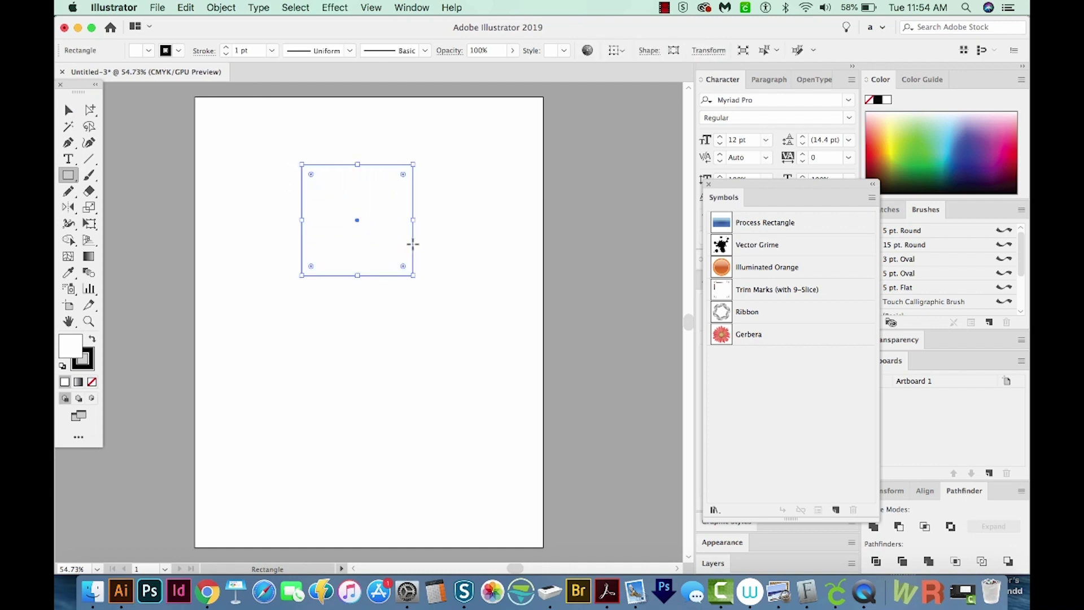
pyautogui.click(88, 366)
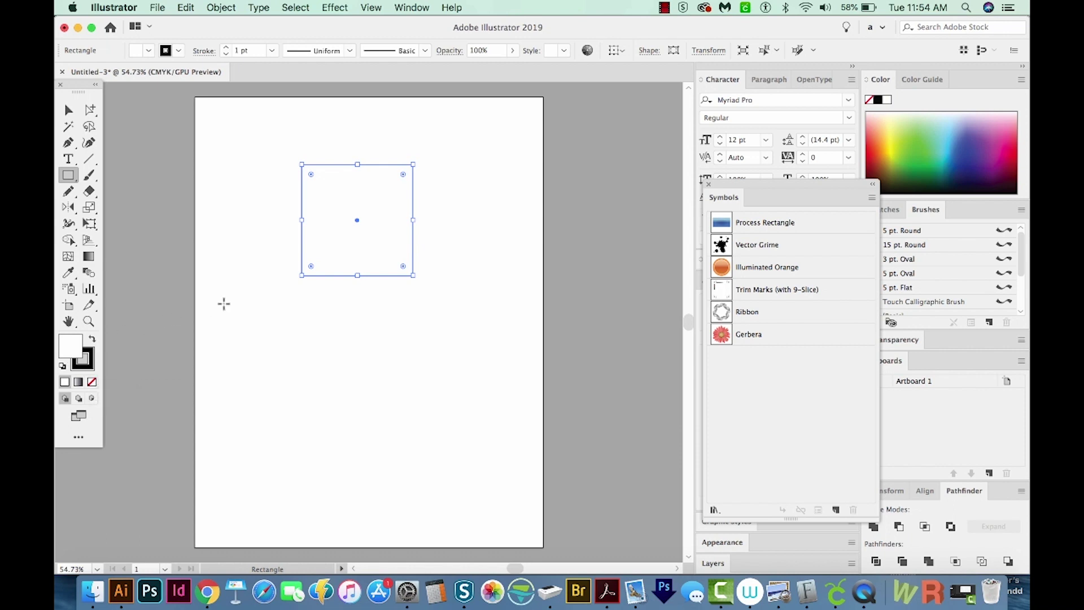
pyautogui.hotkey('shift', 'x')
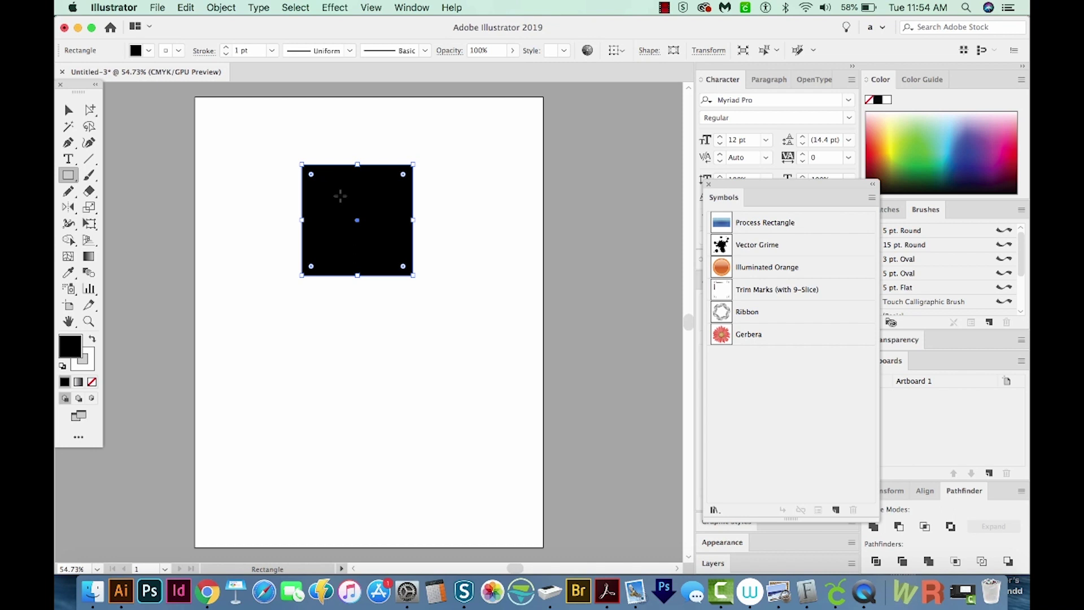
pyautogui.press('x')
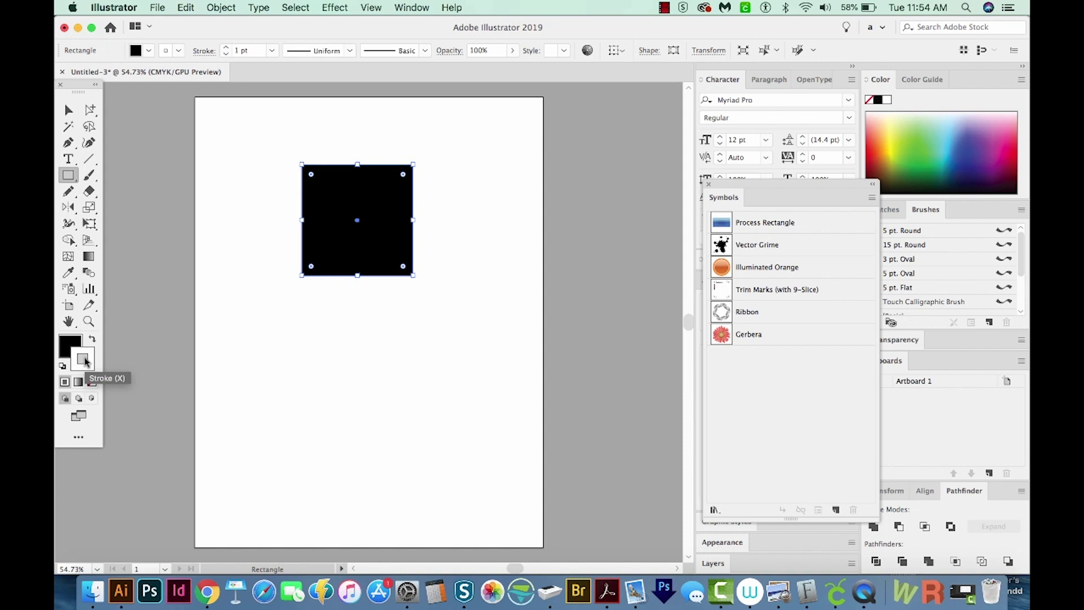
pyautogui.press('/')
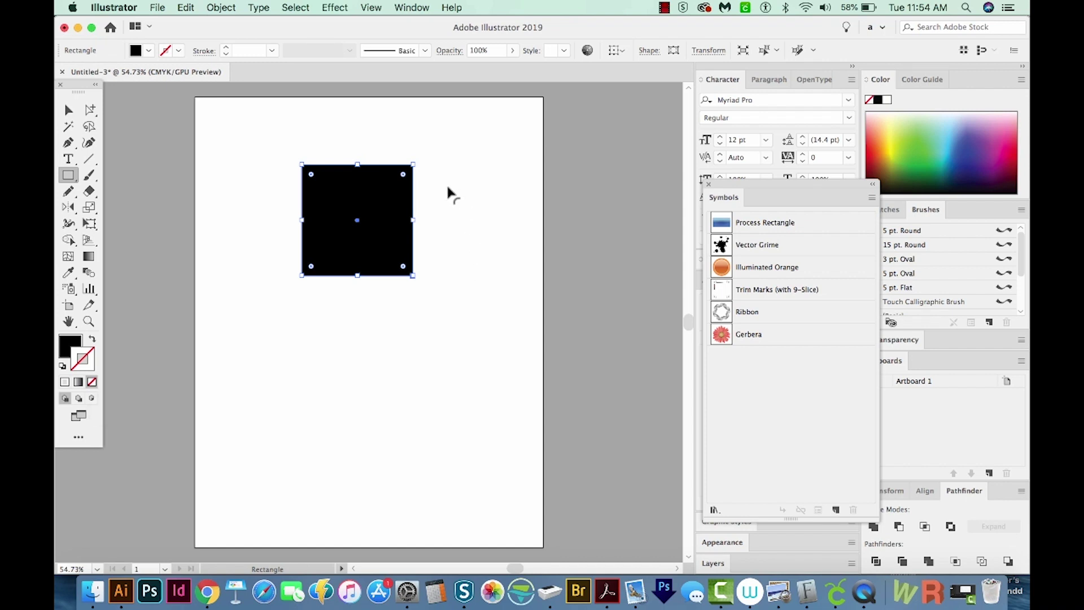
pyautogui.press('r')
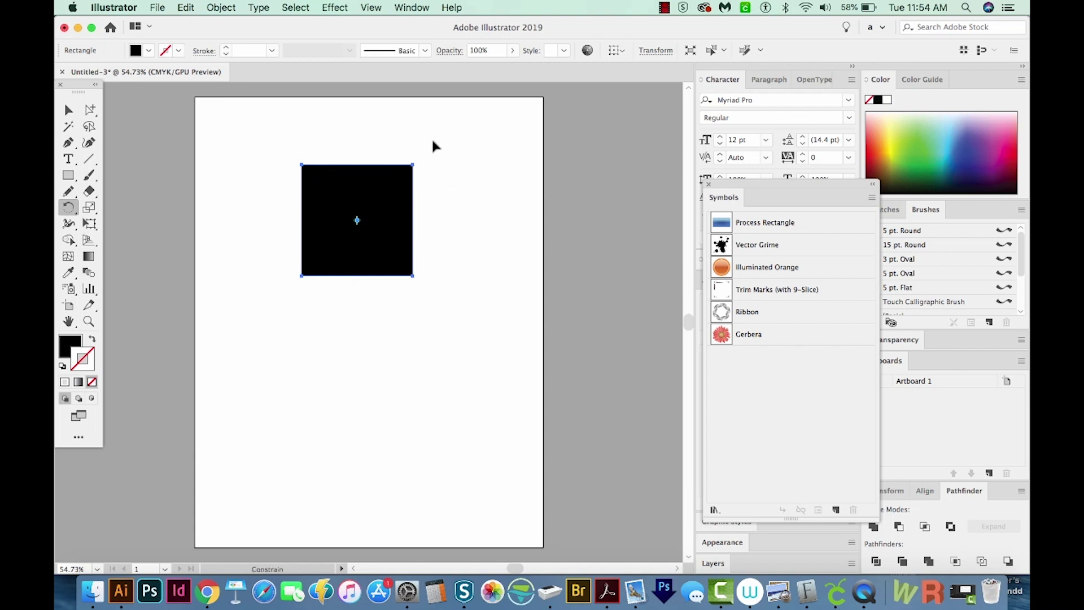
# - Rotate the black square 45° so it stands on its corner as a diamond
pyautogui.moveTo(433, 142)
pyautogui.mouseDown()
pyautogui.moveTo(415, 131)
pyautogui.moveTo(470, 170)
pyautogui.moveTo(420, 126)
pyautogui.mouseUp()
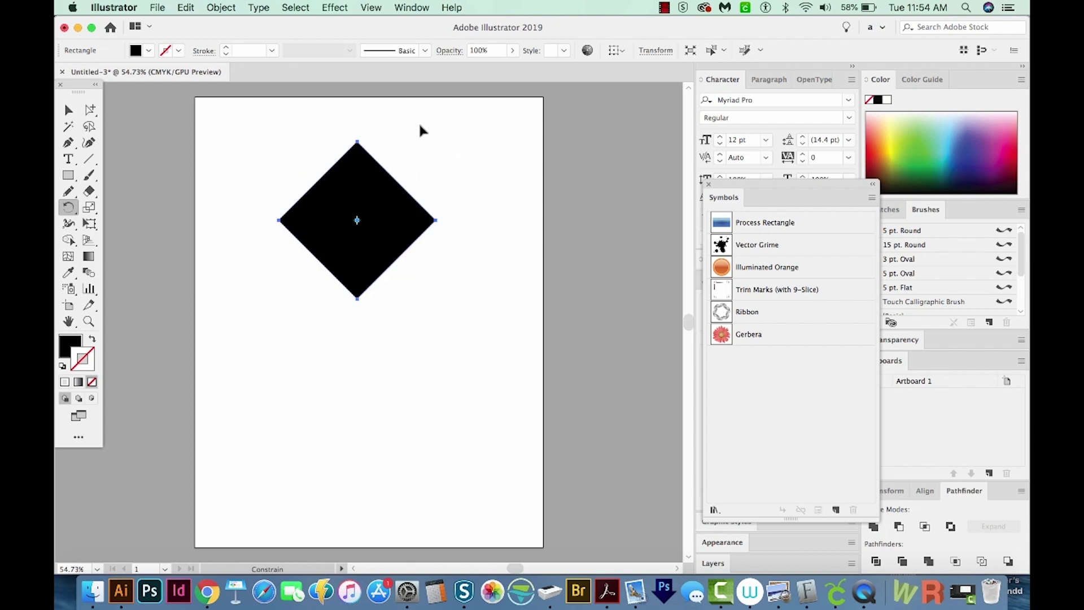
pyautogui.press('v')
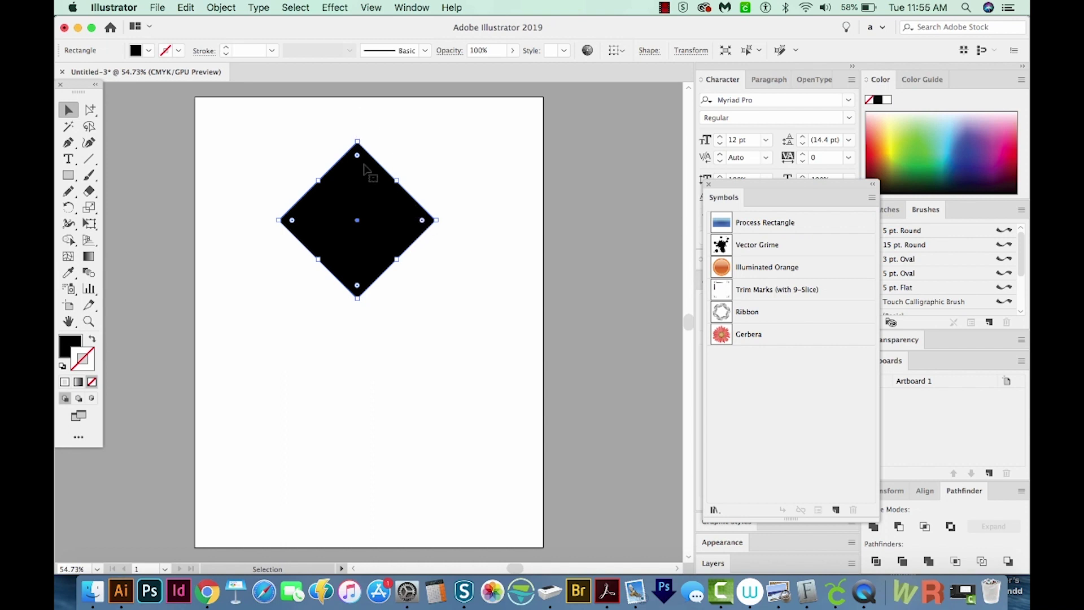
pyautogui.moveTo(358, 138)
pyautogui.mouseDown()
pyautogui.moveTo(357, 165)
pyautogui.moveTo(359, 140)
pyautogui.mouseUp()
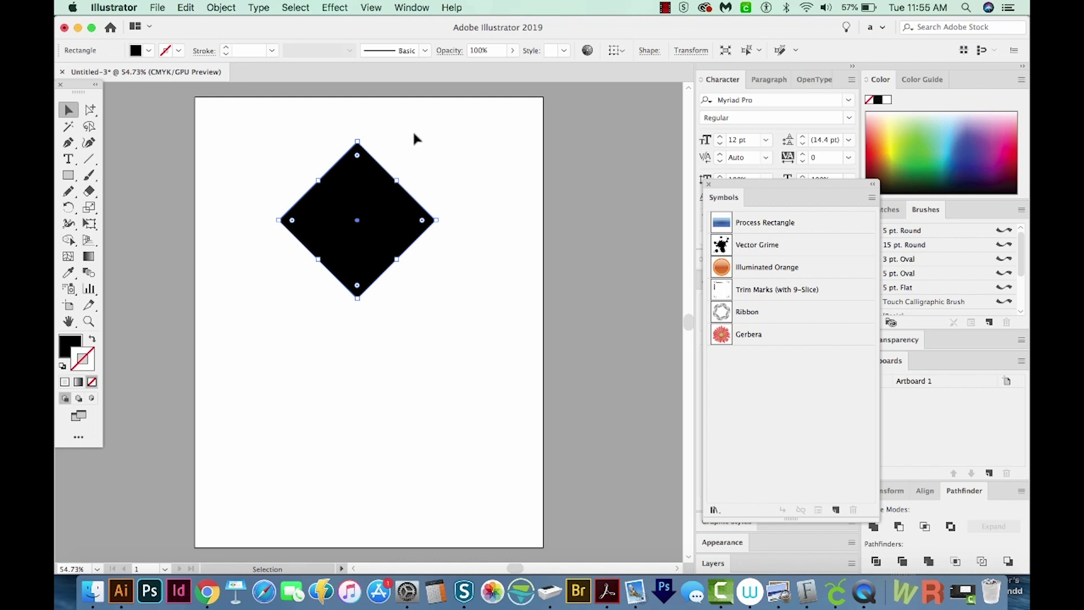
# - Make the diamond a compound path and squash it vertically into a wide, flat rhombus
pyautogui.click(220, 7)
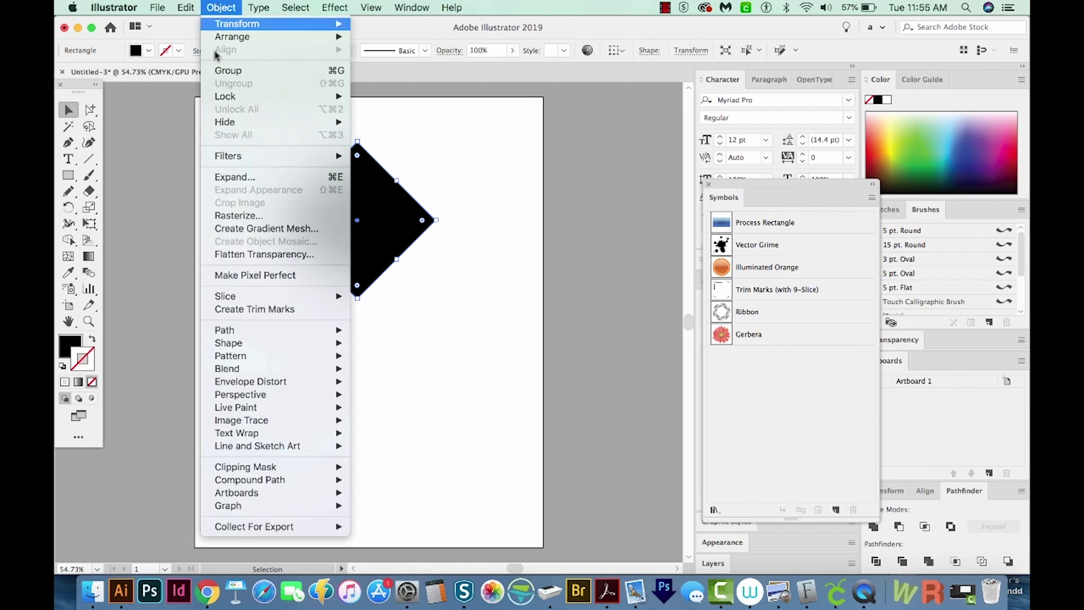
pyautogui.moveTo(260, 481)
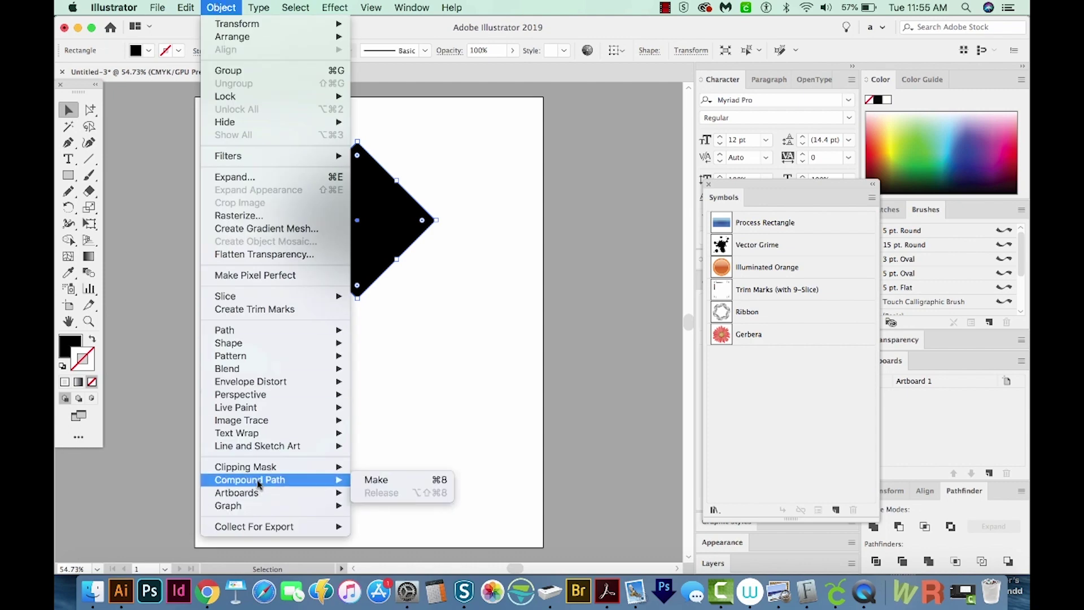
pyautogui.click(372, 481)
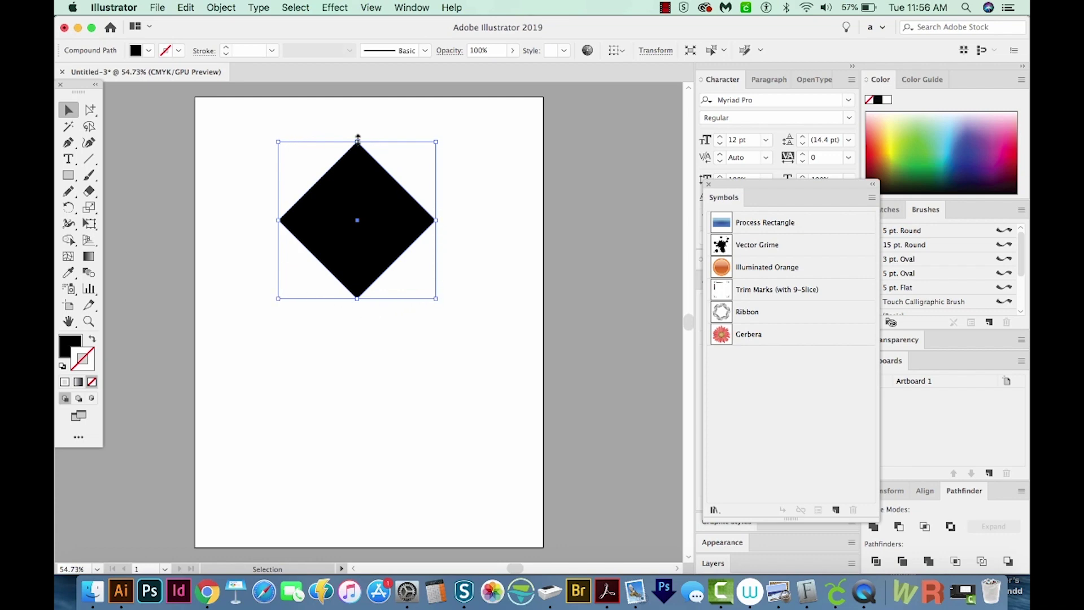
pyautogui.moveTo(357, 138); pyautogui.dragTo(387, 184)
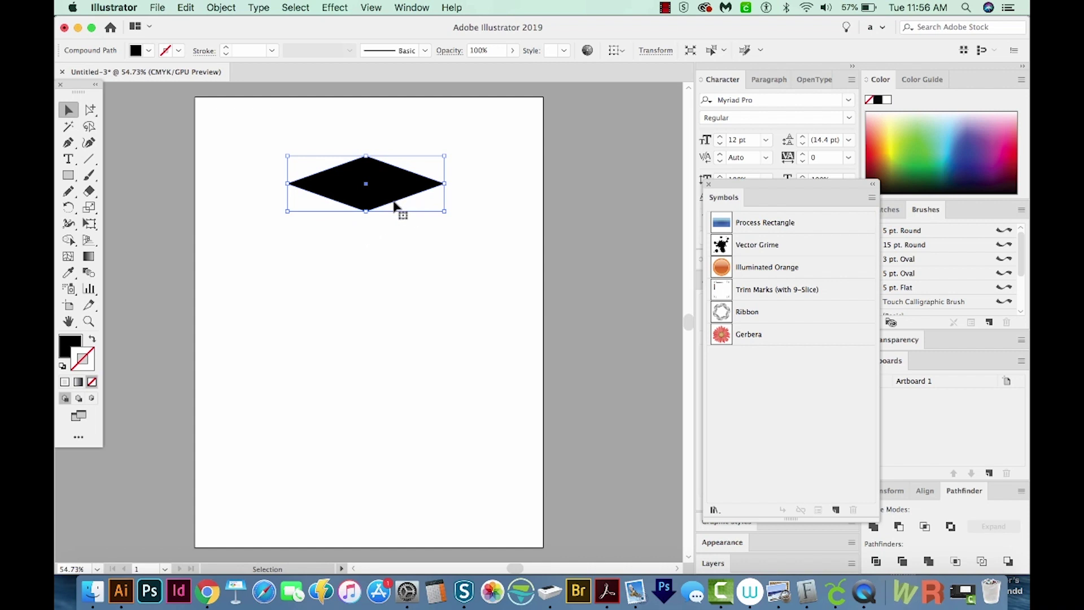
pyautogui.press('p')
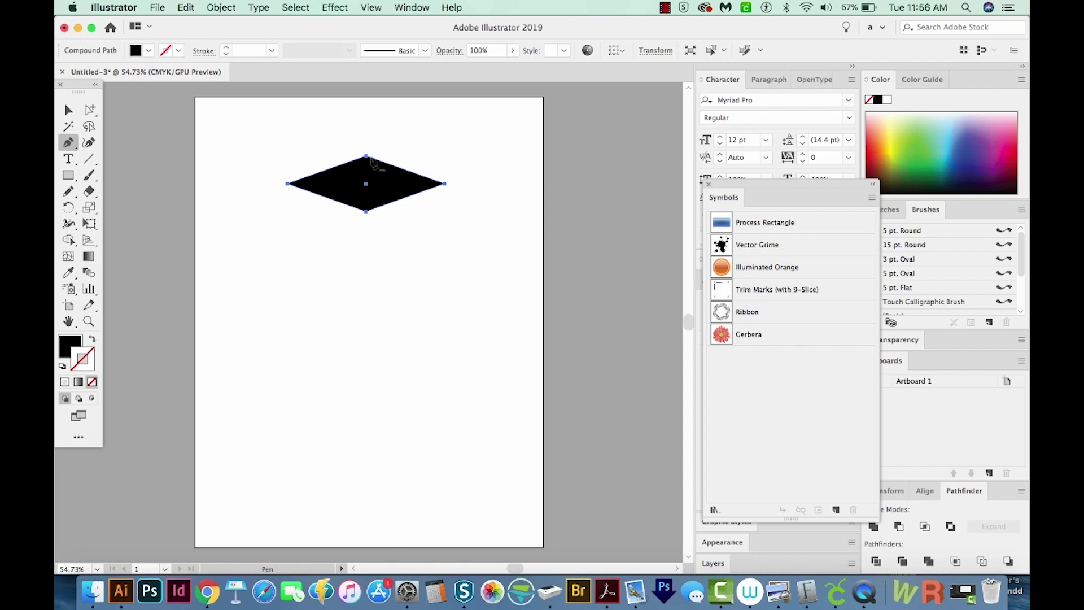
# - Draw a closed curved black shape with the Pen tool for one half of the cap band
pyautogui.click(324, 209)
pyautogui.moveTo(302, 231); pyautogui.dragTo(300, 248)
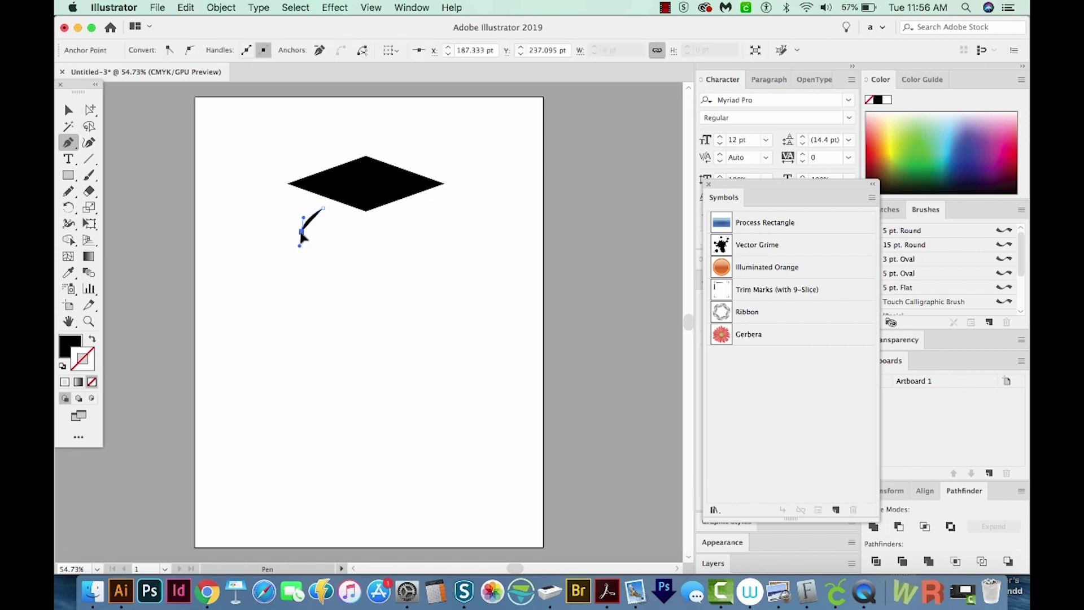
pyautogui.click(302, 233)
pyautogui.click(363, 253)
pyautogui.moveTo(365, 270); pyautogui.dragTo(367, 280)
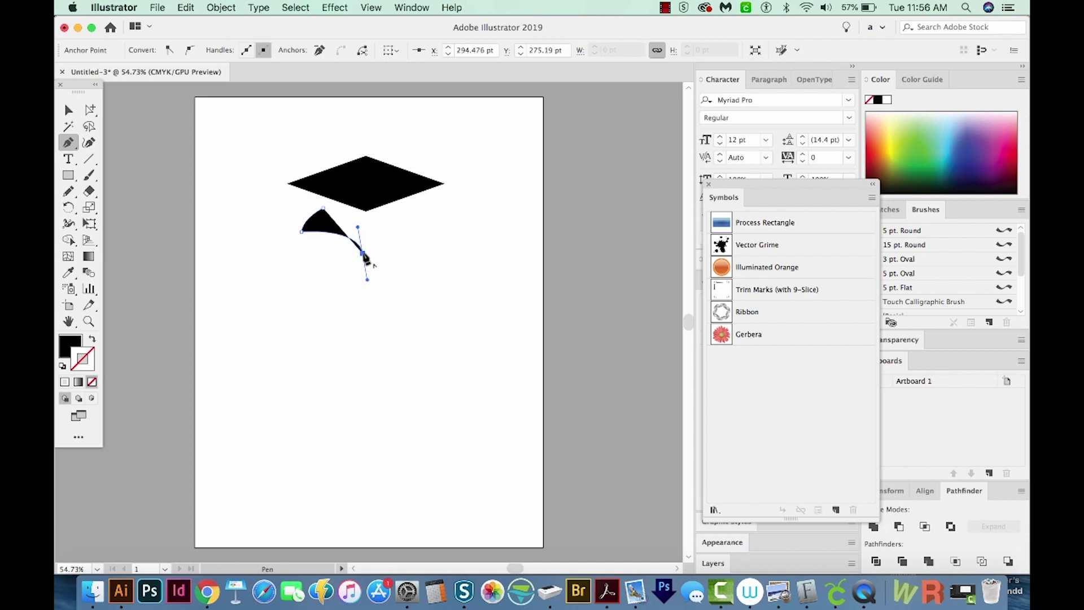
pyautogui.moveTo(365, 257); pyautogui.dragTo(365, 220)
pyautogui.click(363, 211)
pyautogui.click(323, 209)
pyautogui.press('v')
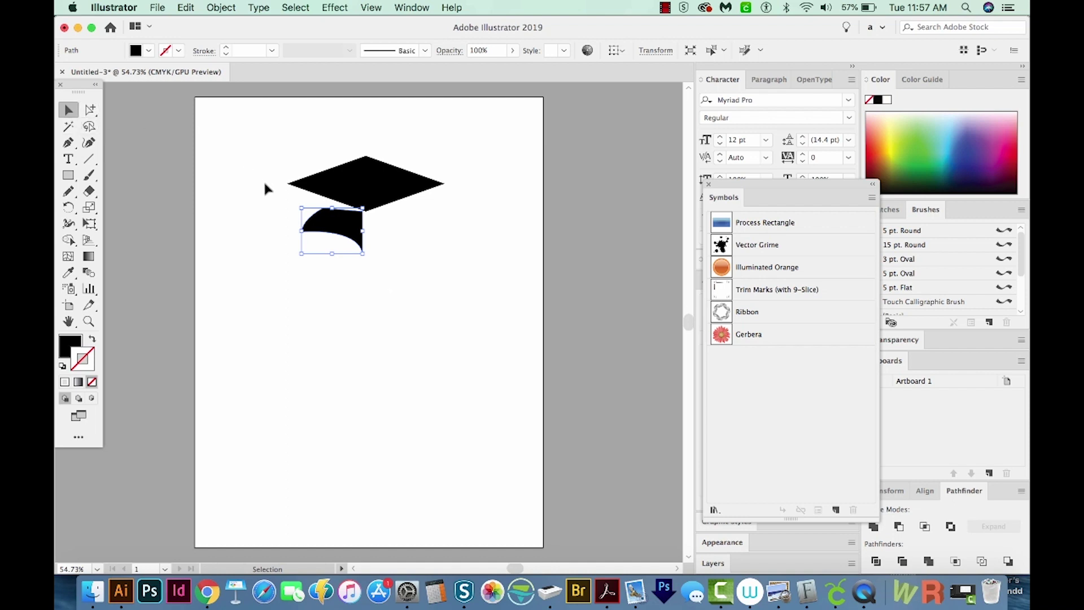
# - Move the curved half-band shape down below the rhombus
pyautogui.moveTo(336, 226); pyautogui.dragTo(341, 250)
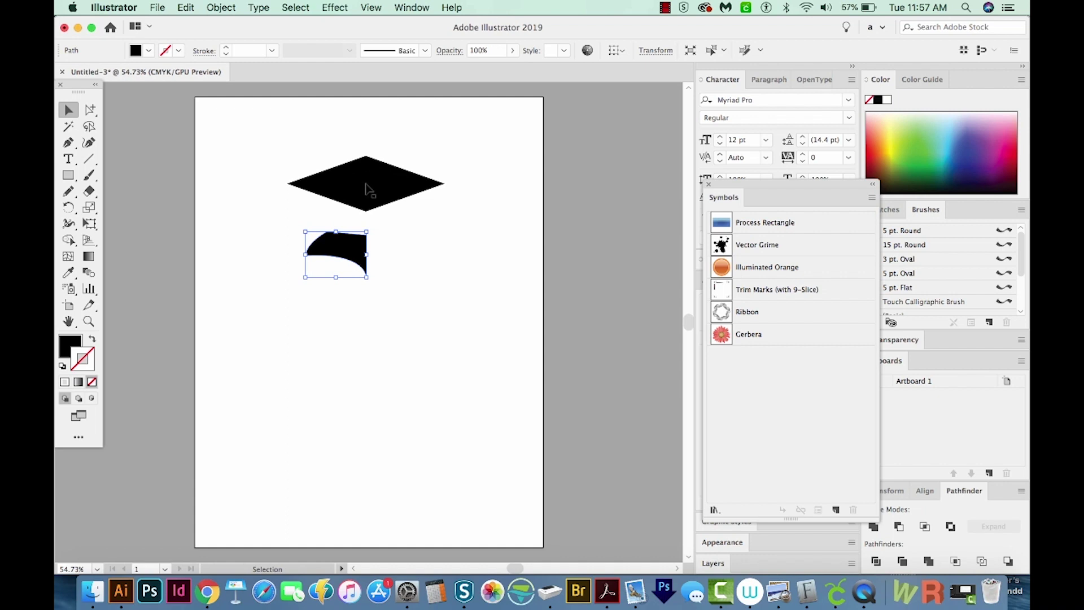
pyautogui.click(339, 256)
pyautogui.click(367, 266)
# - Reflect a copy of the curved half across a 90° vertical axis at its right edge
pyautogui.press('o')
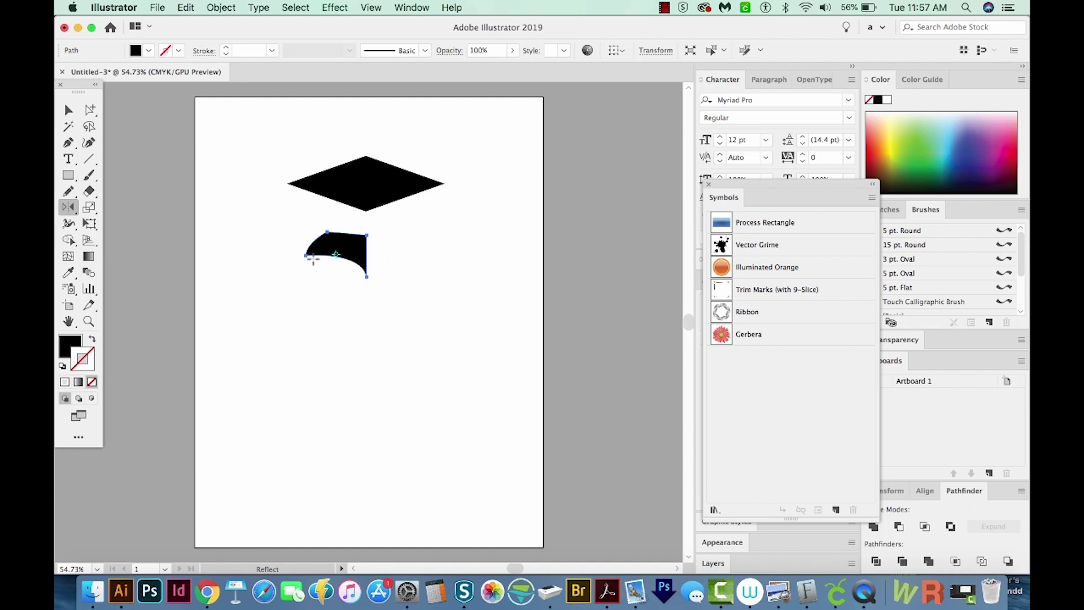
pyautogui.keyDown('alt'); pyautogui.click(367, 254); pyautogui.keyUp('alt')
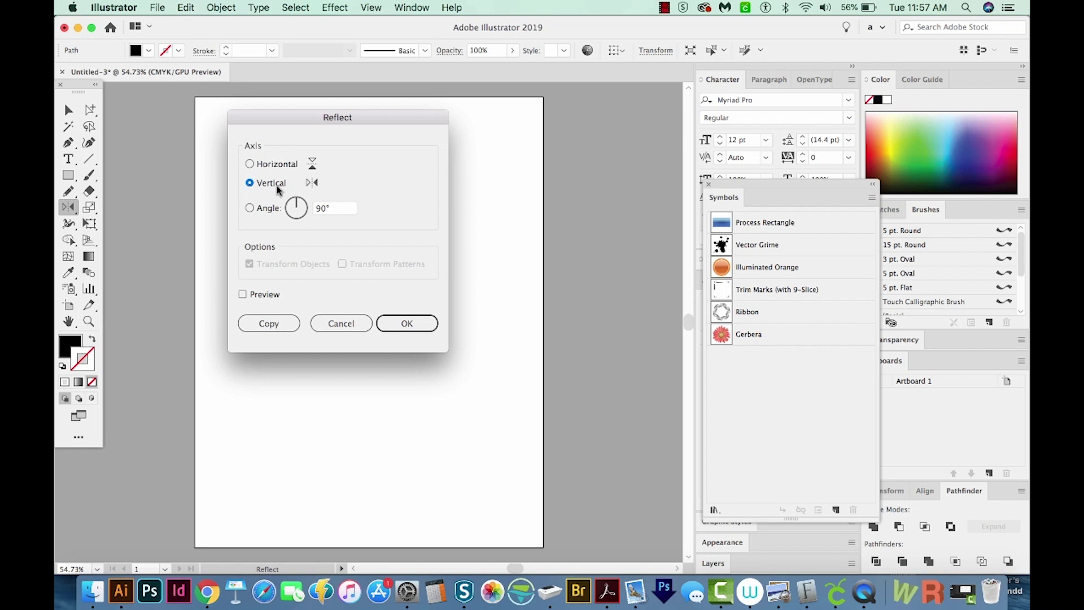
pyautogui.click(396, 327)
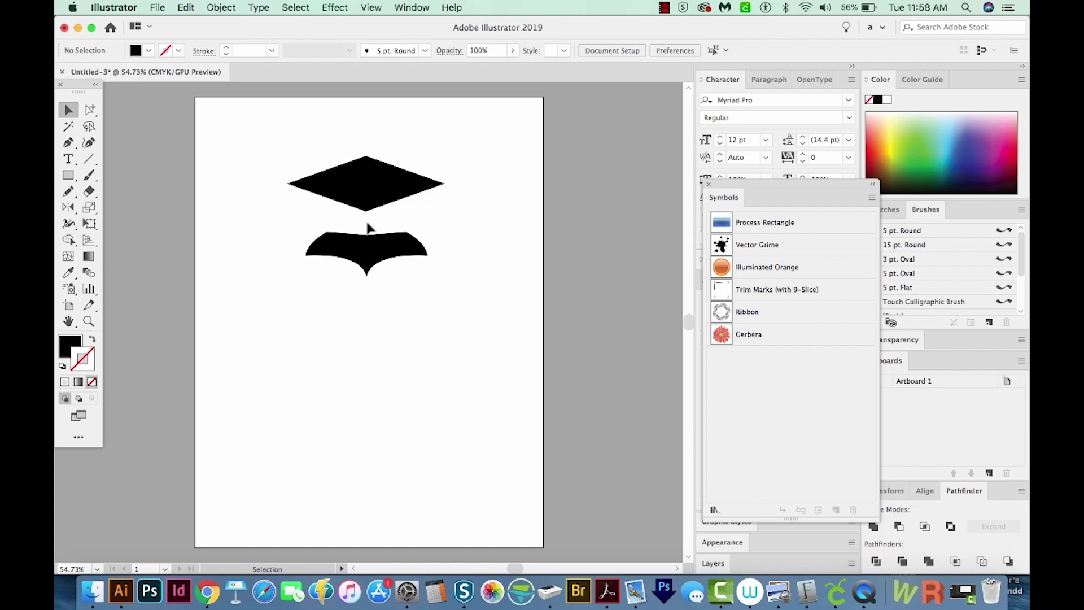
pyautogui.press('a')
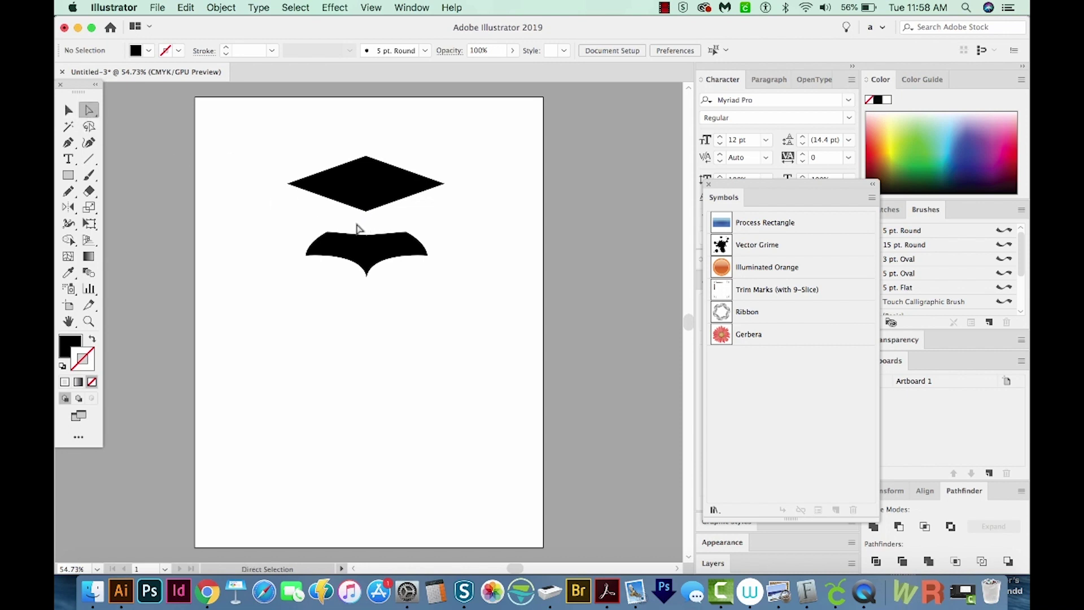
# - Average the band's top centre and bottom tip anchors onto one shared vertical axis
pyautogui.moveTo(354, 223); pyautogui.dragTo(381, 300)
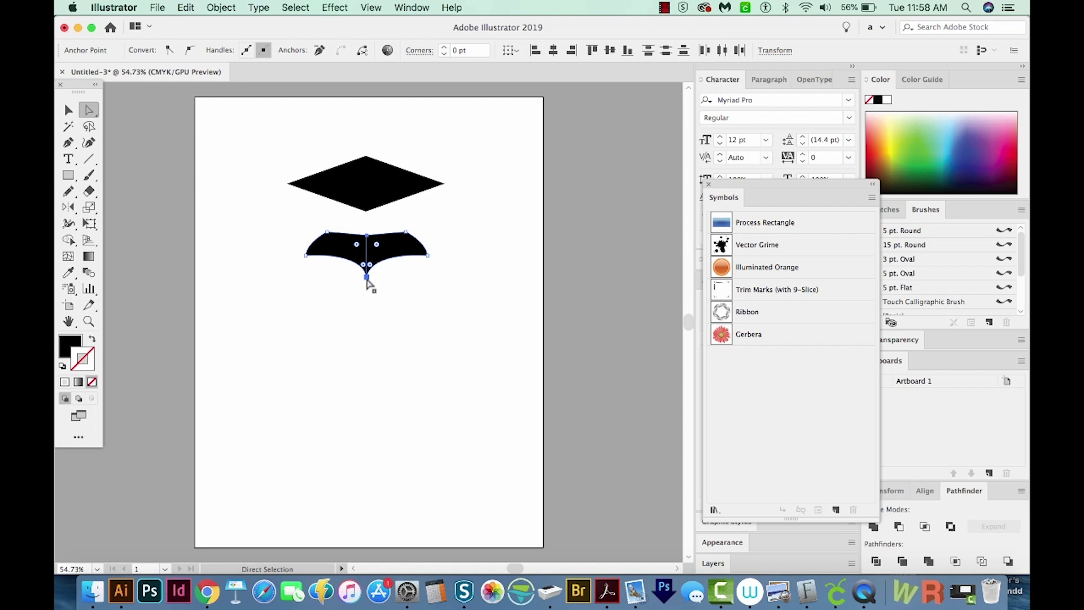
pyautogui.keyDown('shift'); pyautogui.click(367, 235); pyautogui.keyUp('shift')
pyautogui.click(220, 7)
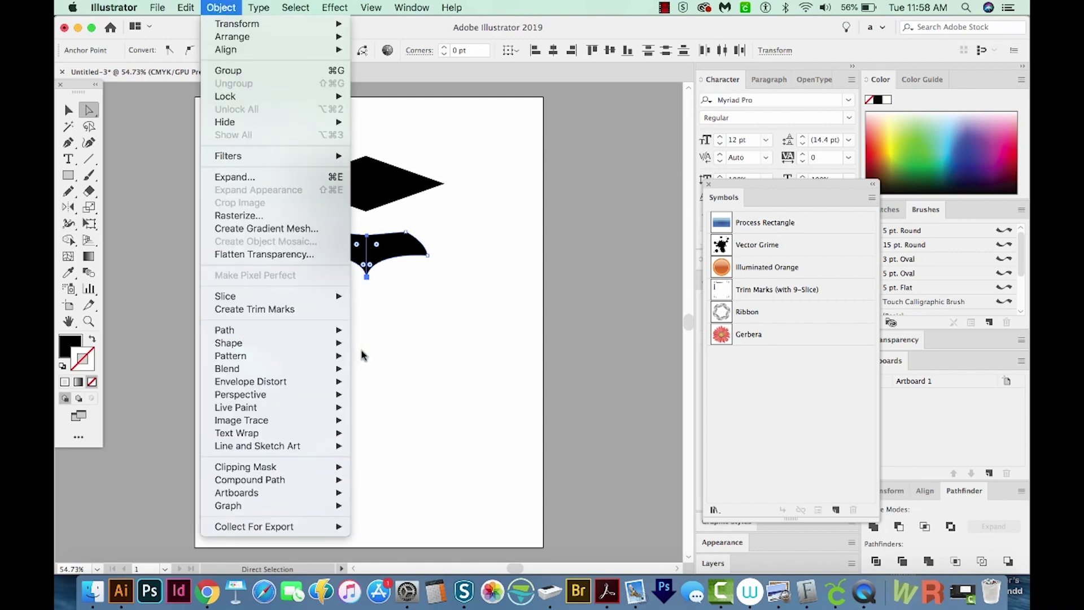
pyautogui.moveTo(347, 331)
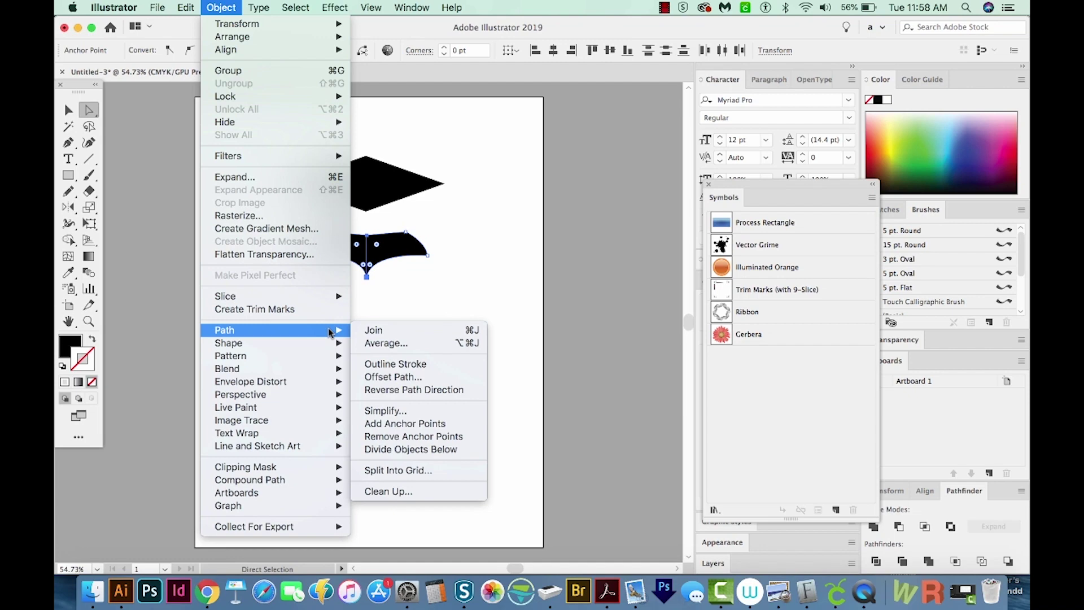
pyautogui.click(396, 343)
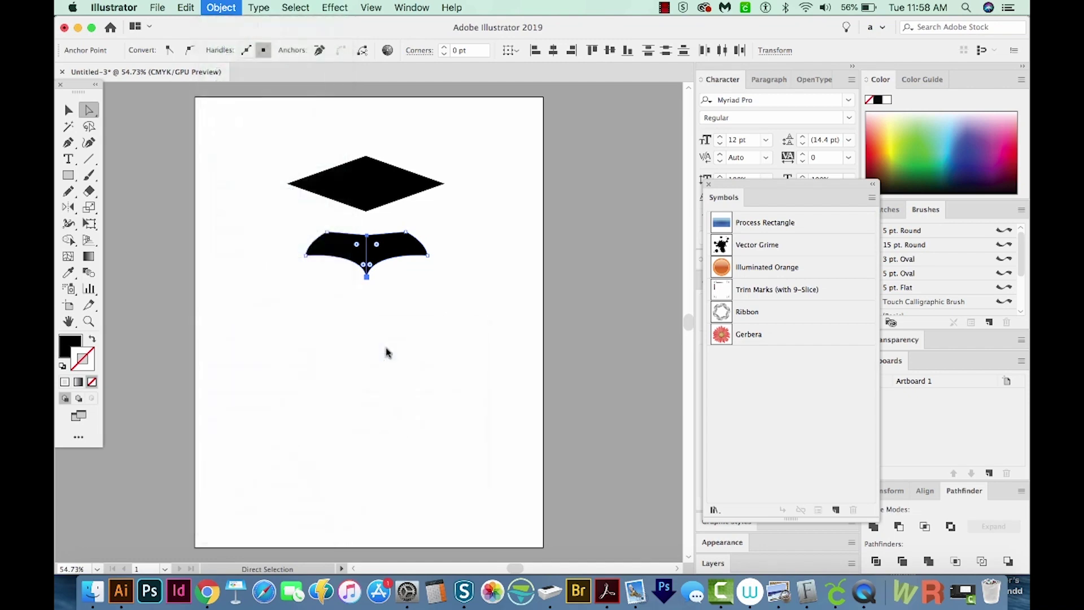
pyautogui.moveTo(315, 97); pyautogui.dragTo(572, 96)
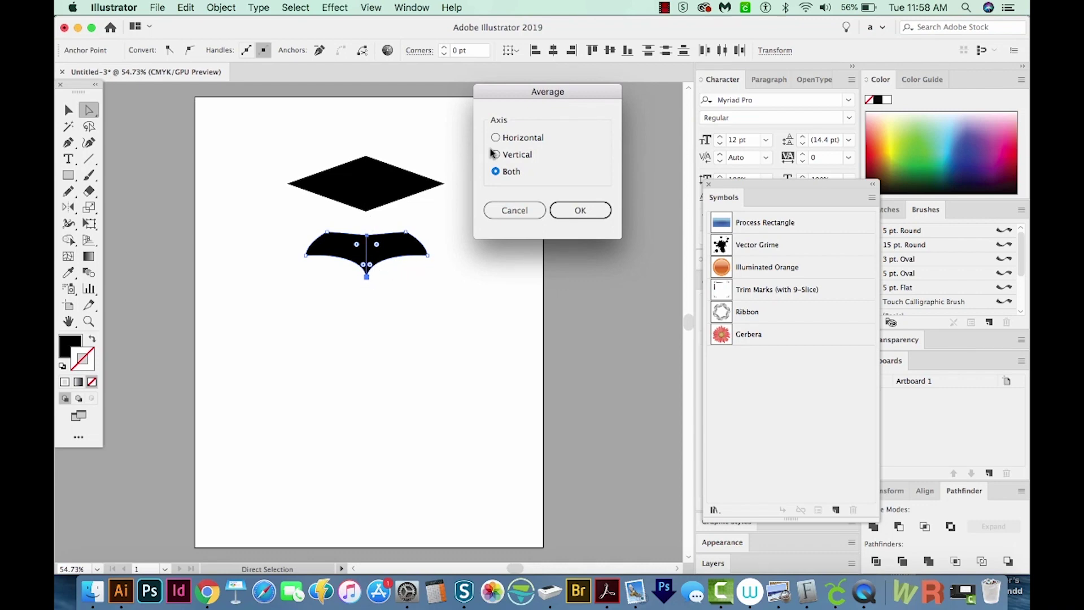
pyautogui.click(580, 209)
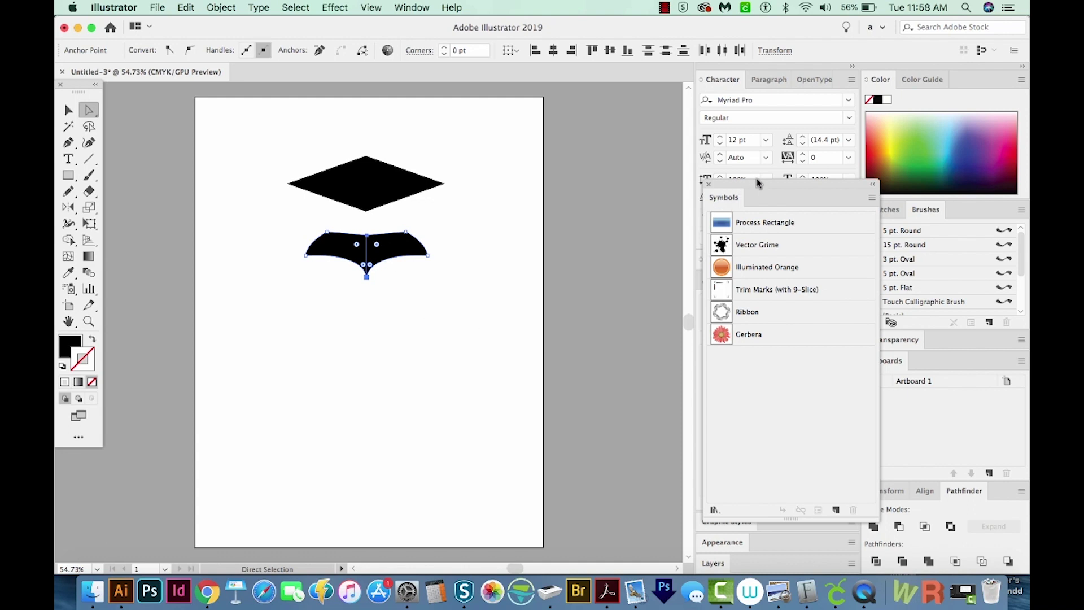
# - Merge the two band halves into one shape with Pathfinder Unite
pyautogui.moveTo(758, 183); pyautogui.dragTo(771, 90)
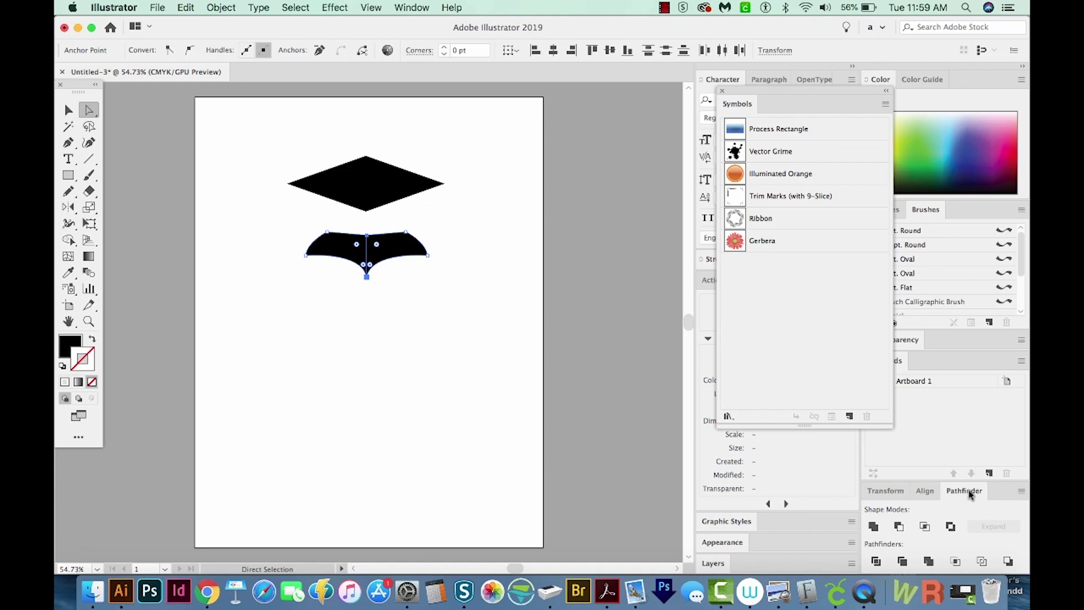
pyautogui.click(412, 7)
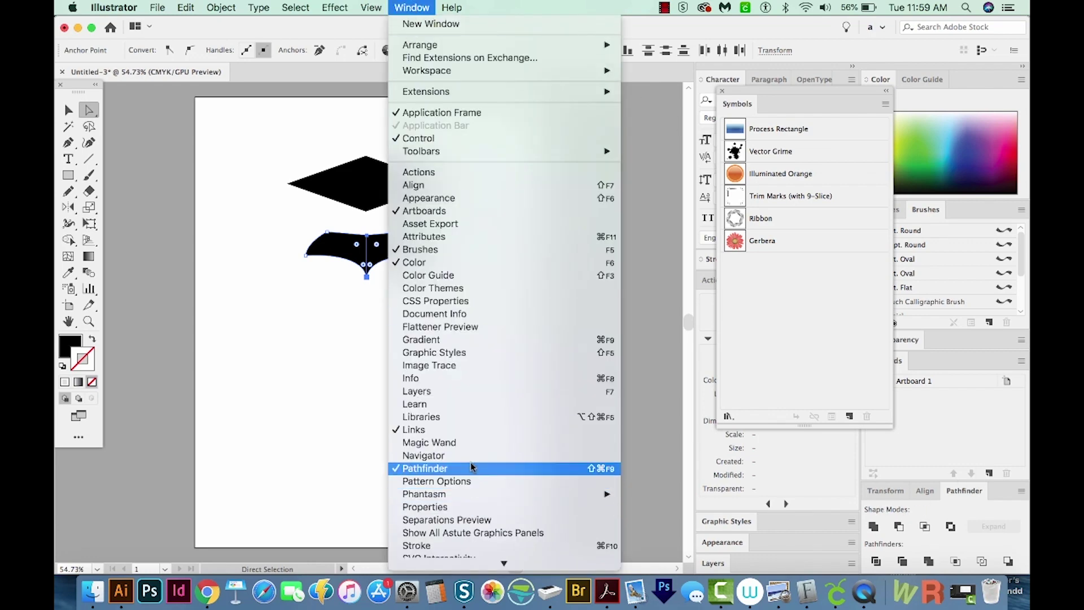
pyautogui.click(962, 514)
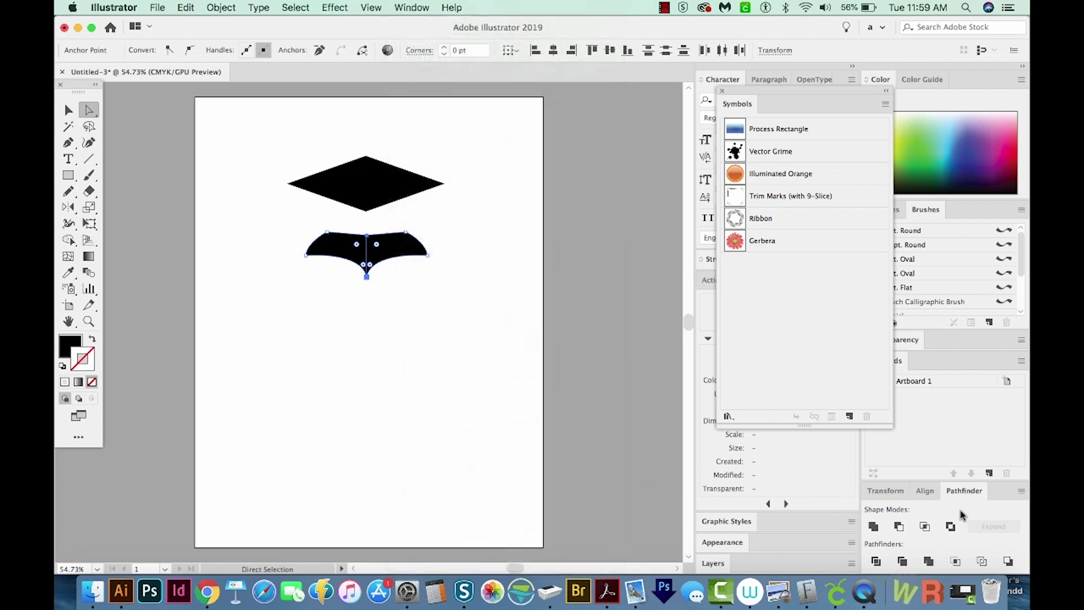
pyautogui.click(873, 527)
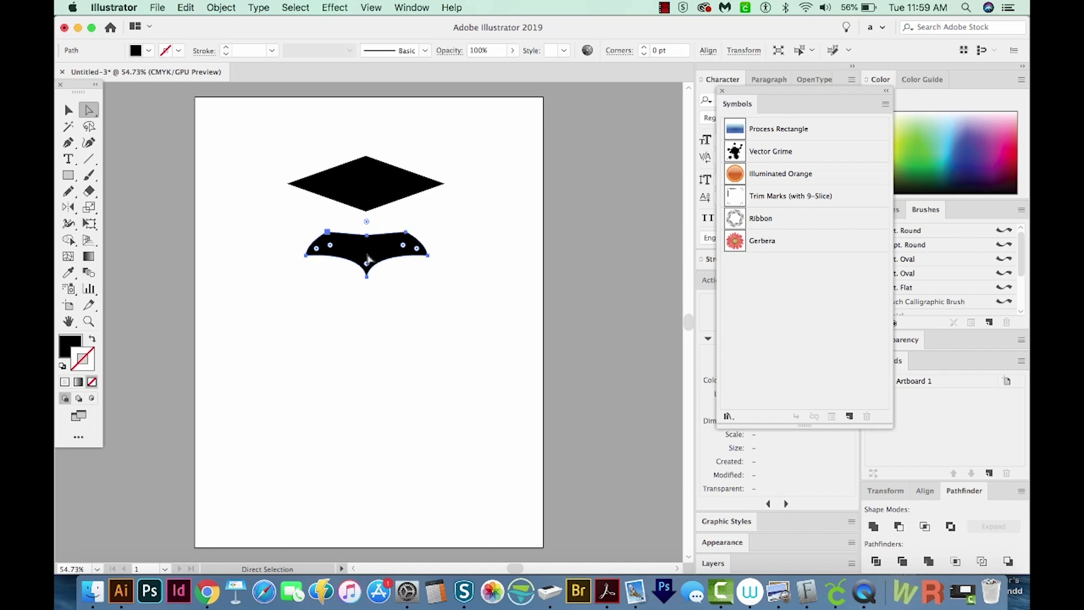
# - Narrow the merged bat-shaped band and move it up beneath the rhombus
pyautogui.moveTo(377, 227); pyautogui.dragTo(359, 291)
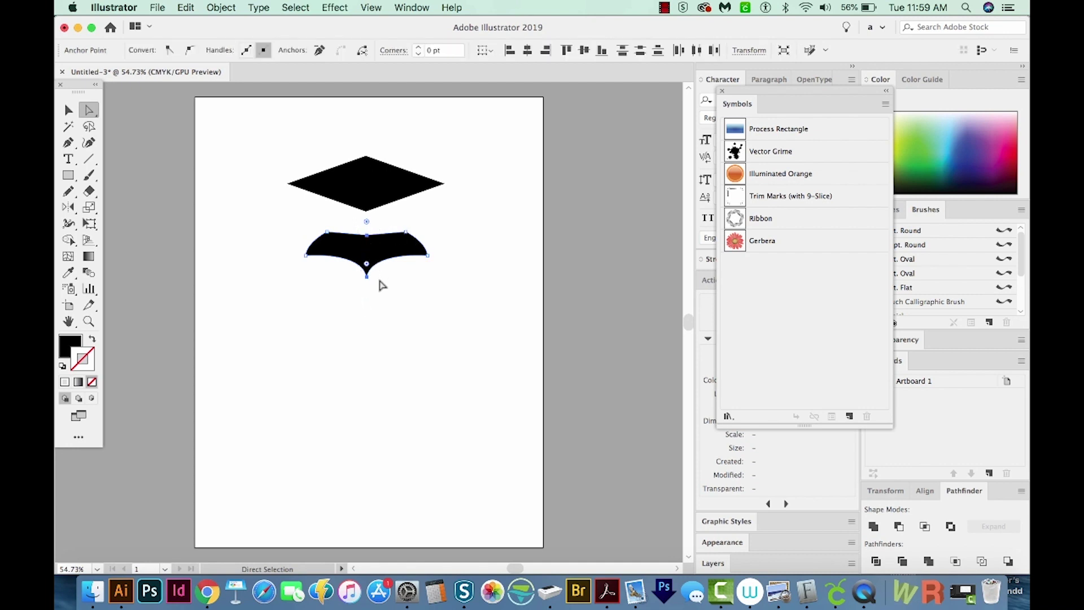
pyautogui.click(379, 284)
pyautogui.press('v')
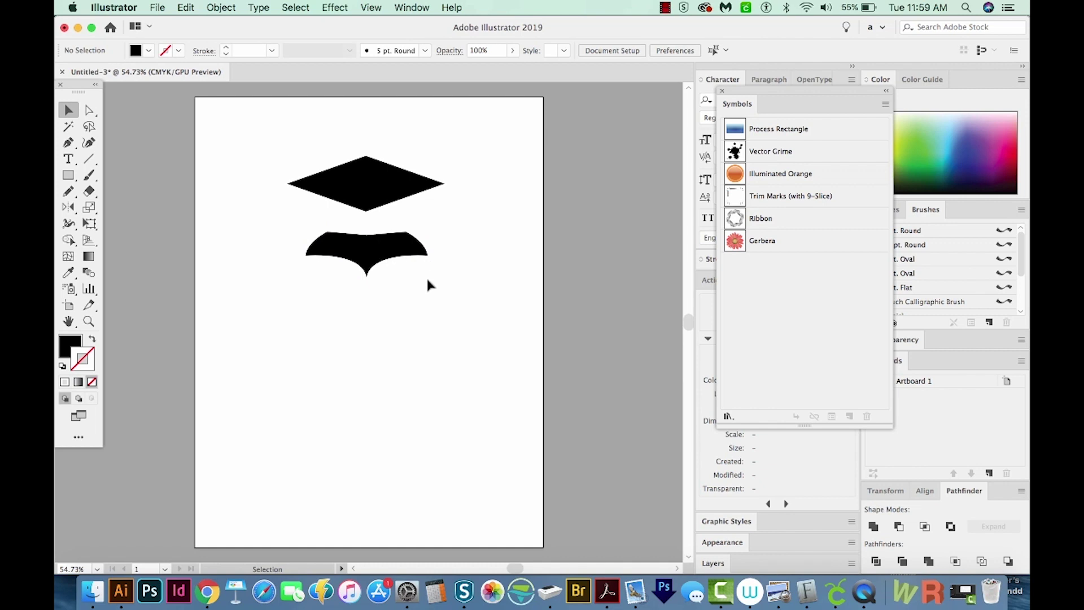
pyautogui.click(399, 258)
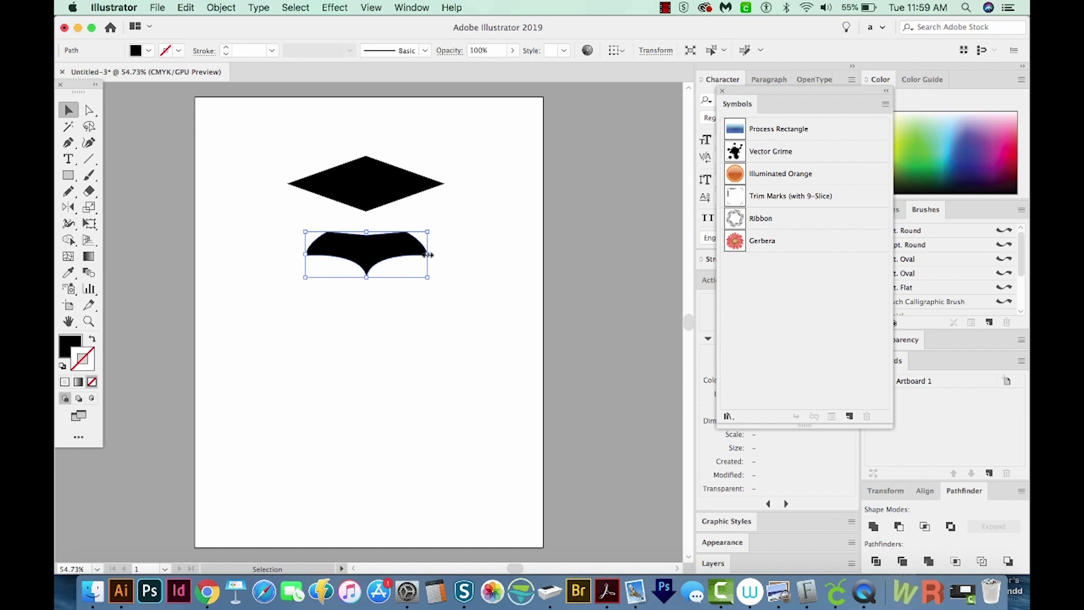
pyautogui.moveTo(429, 255); pyautogui.dragTo(416, 256)
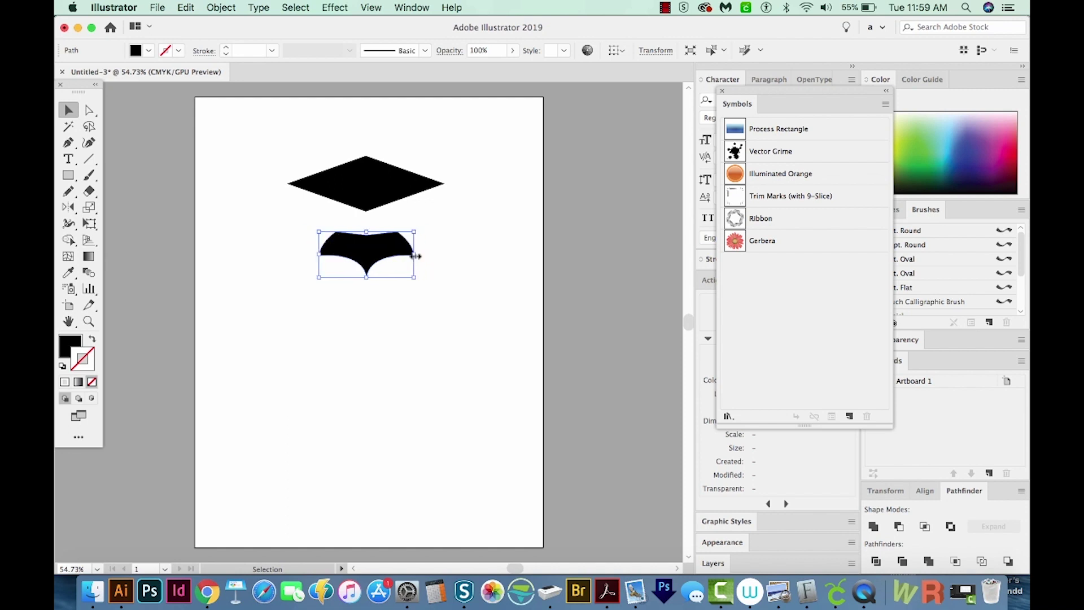
pyautogui.click(400, 317)
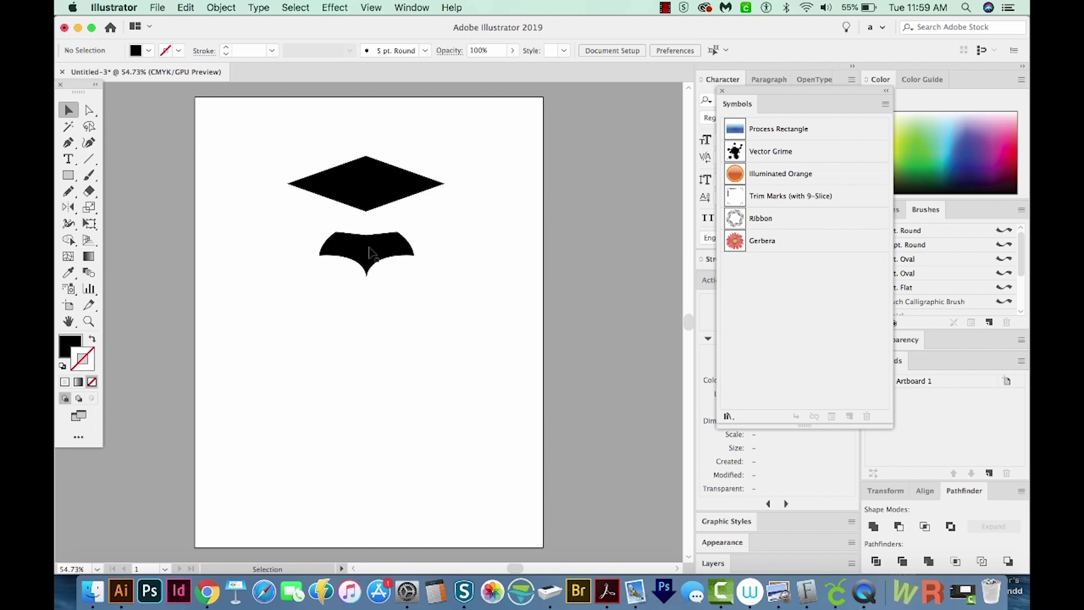
pyautogui.moveTo(370, 253); pyautogui.dragTo(366, 214)
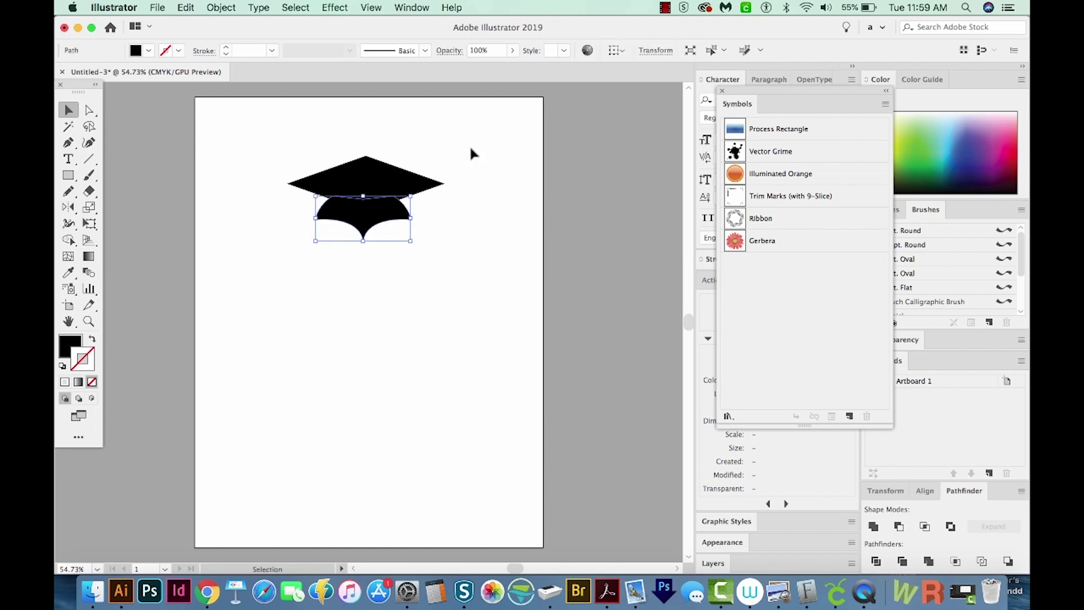
# - Select the band and rhombus together and align their horizontal centres
pyautogui.moveTo(469, 145); pyautogui.dragTo(347, 232)
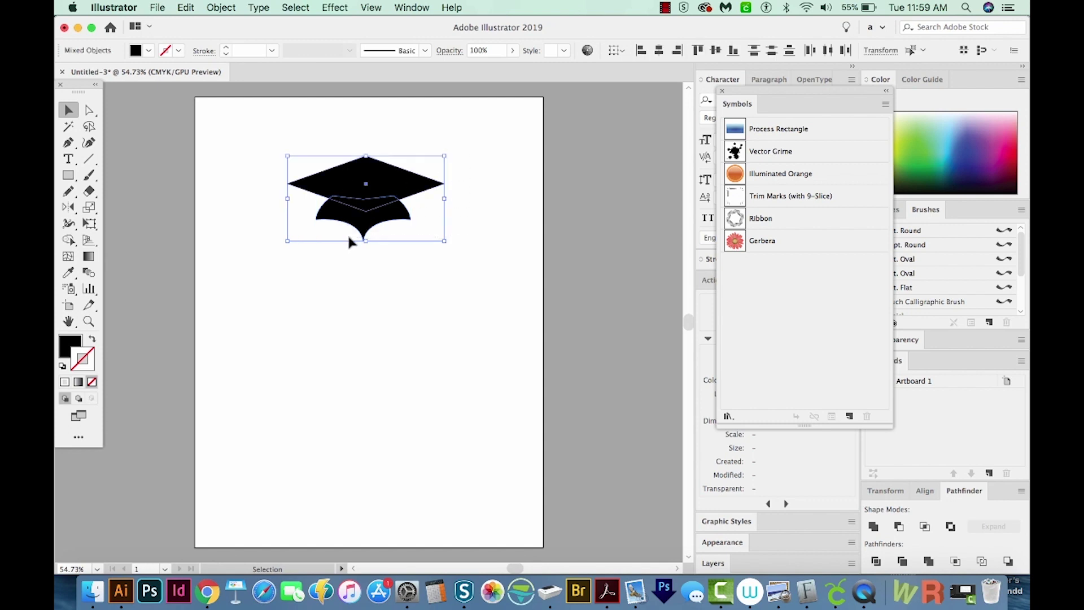
pyautogui.click(925, 491)
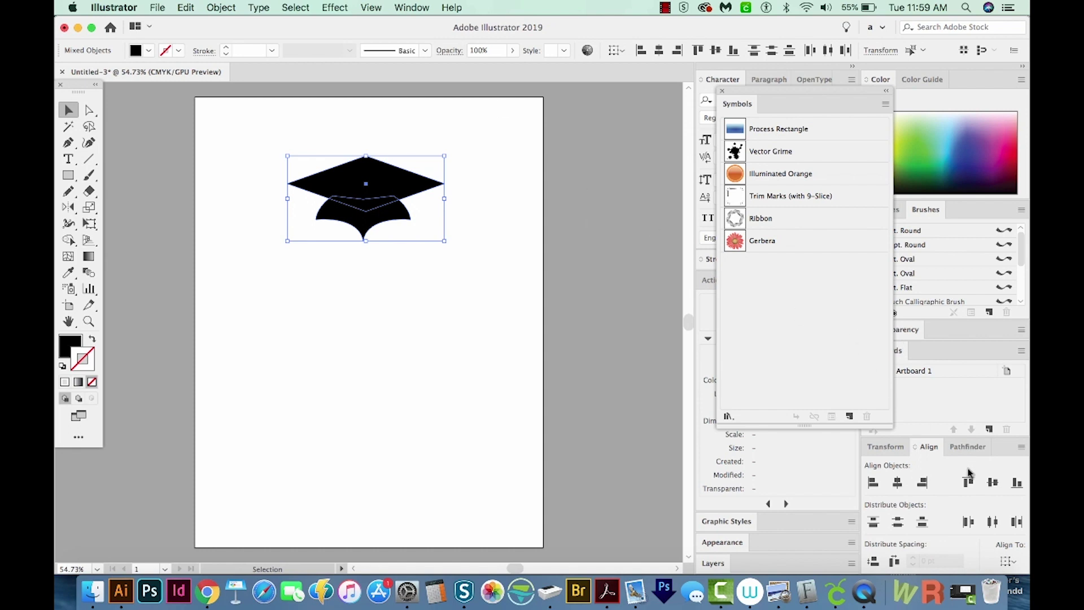
pyautogui.click(898, 483)
pyautogui.click(474, 330)
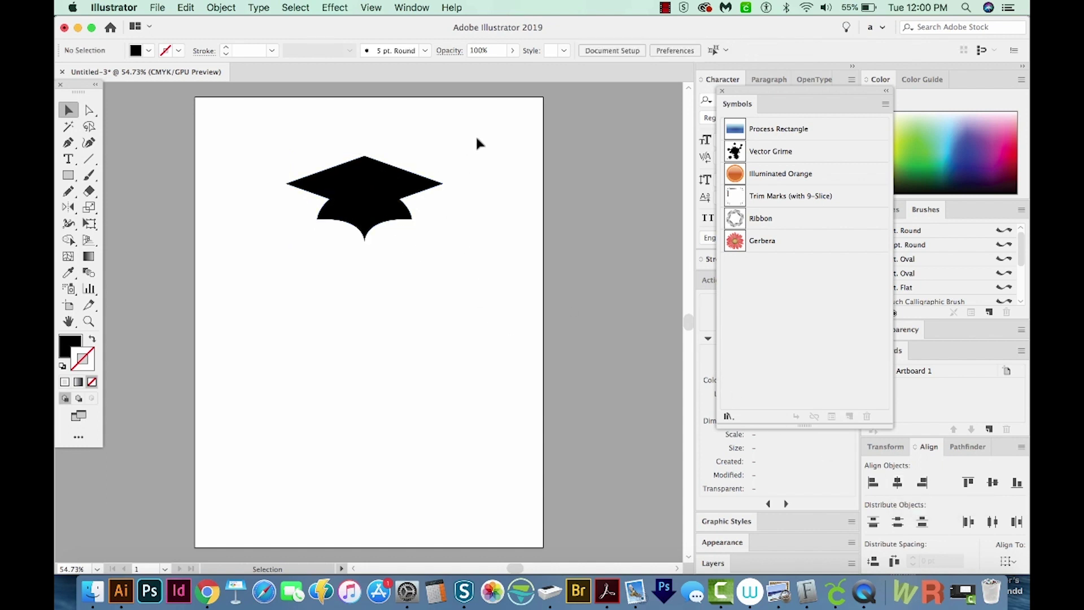
# - Pull the band's bottom tip handles outward left and right so both curves sweep evenly
pyautogui.press('z')
pyautogui.moveTo(480, 134); pyautogui.dragTo(255, 290)
pyautogui.press('a')
pyautogui.click(375, 375)
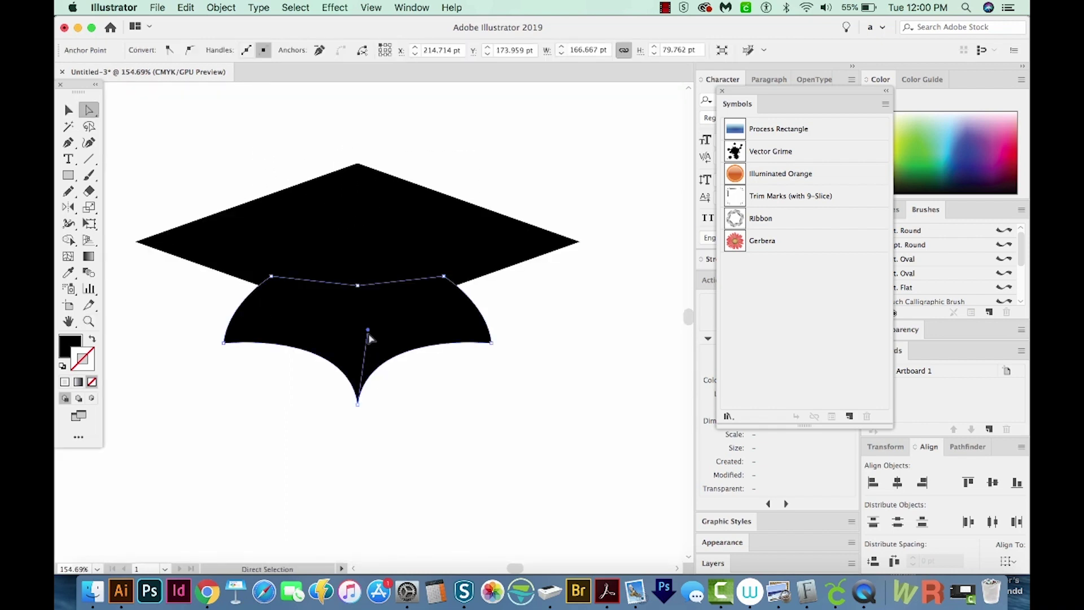
pyautogui.moveTo(369, 331); pyautogui.dragTo(391, 336)
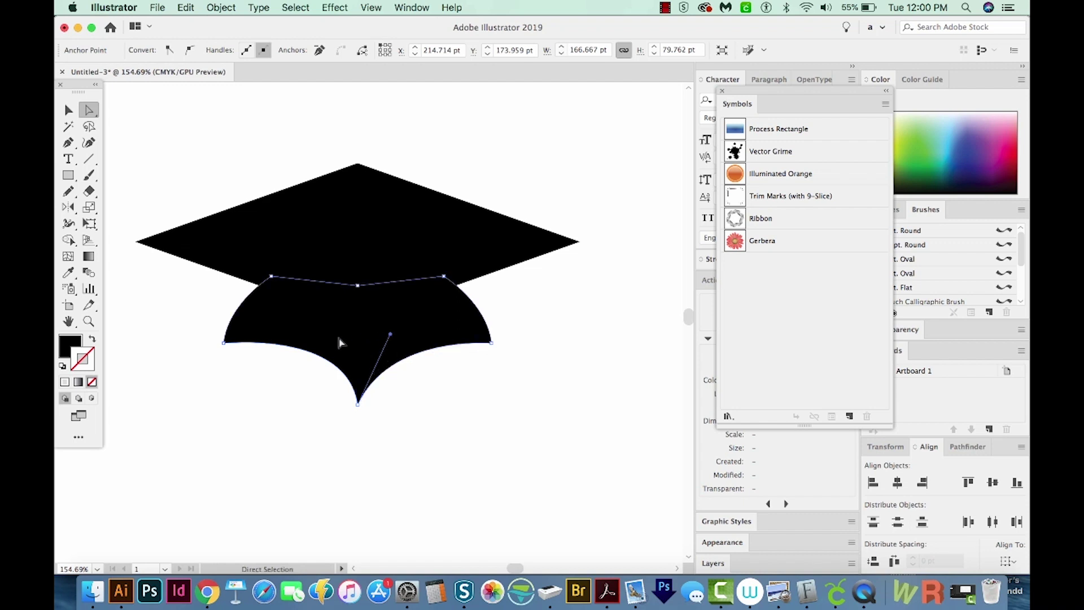
pyautogui.click(359, 405)
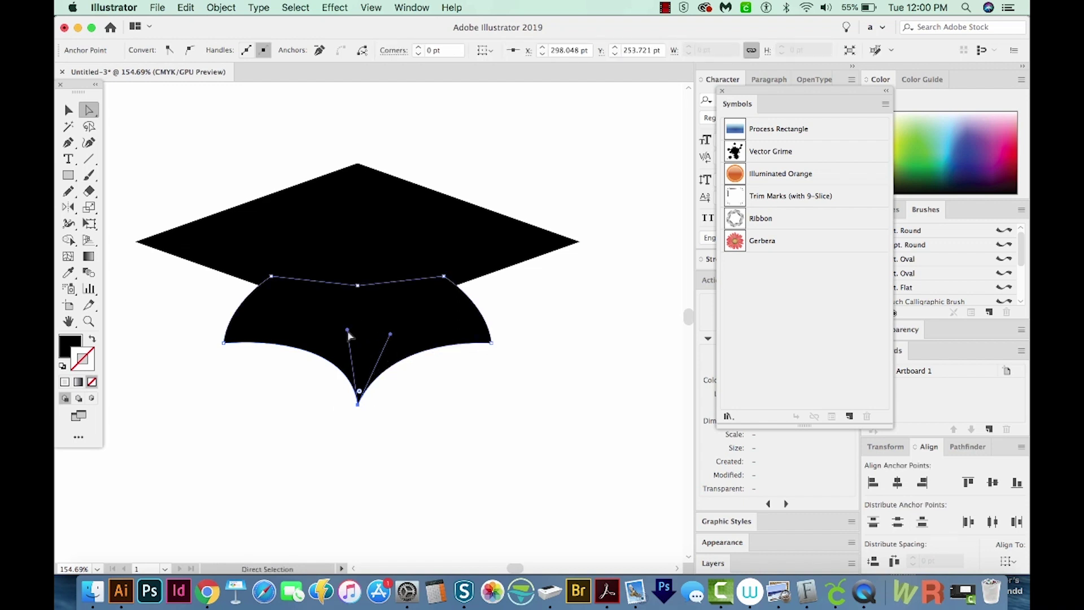
pyautogui.moveTo(348, 335); pyautogui.dragTo(329, 332)
pyautogui.press('v')
pyautogui.click(407, 412)
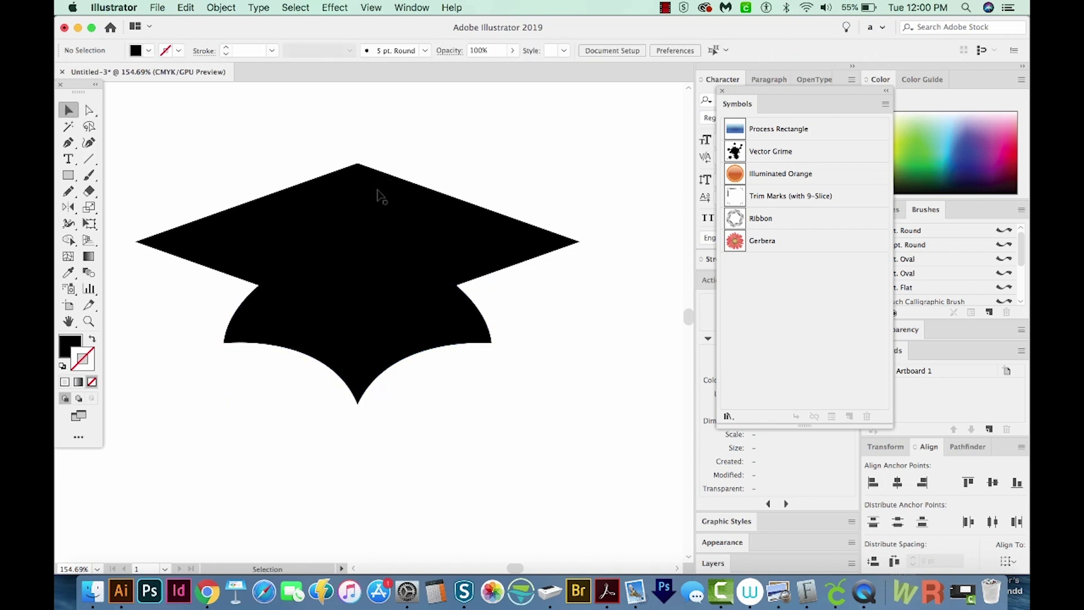
pyautogui.press('super+minus')
pyautogui.press('super+minus')
pyautogui.press('super+minus')
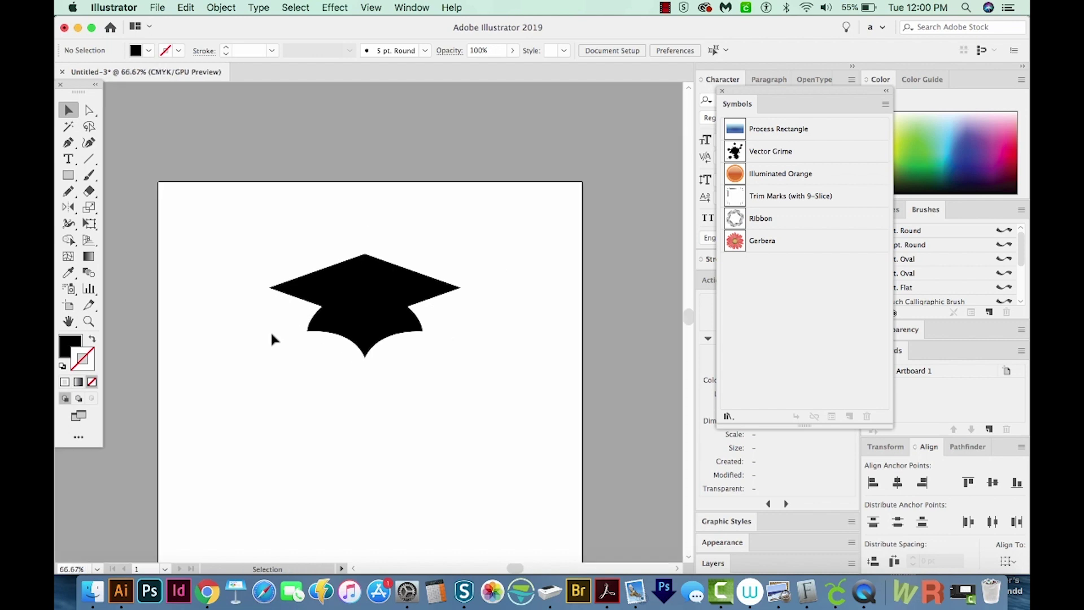
# - Load the Artistic_Calligraphic brush library, pick its 5 pt. Round brush, and set stroke to None
pyautogui.click(722, 90)
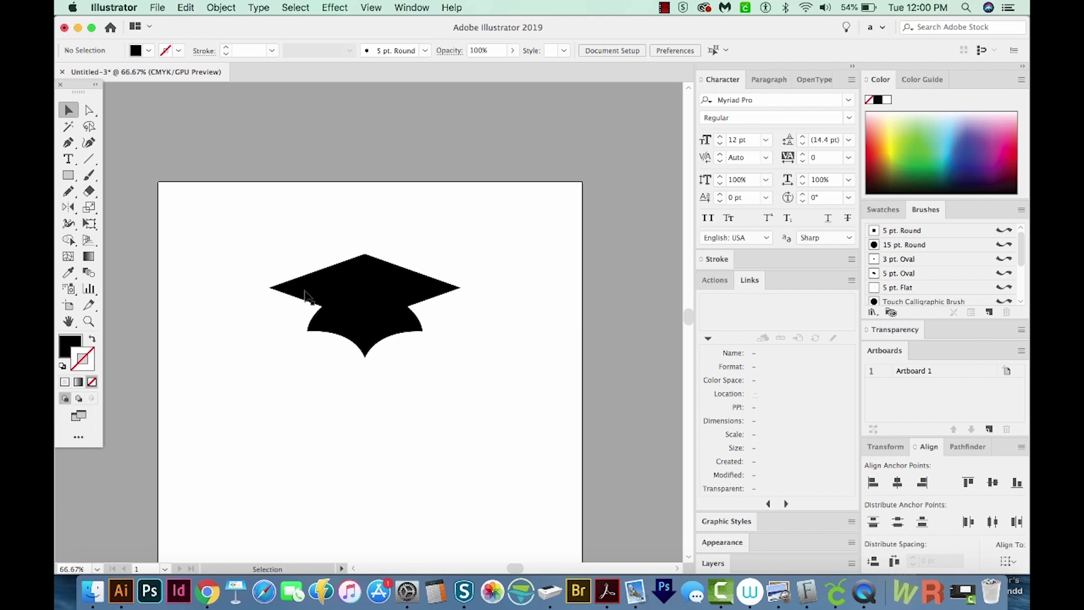
pyautogui.press('b')
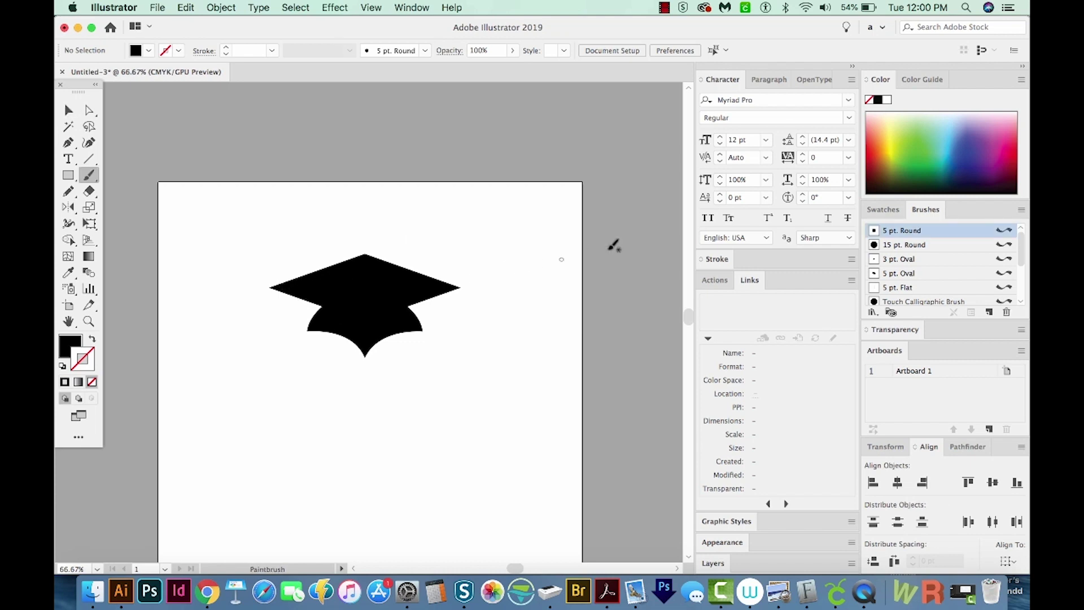
pyautogui.click(1021, 210)
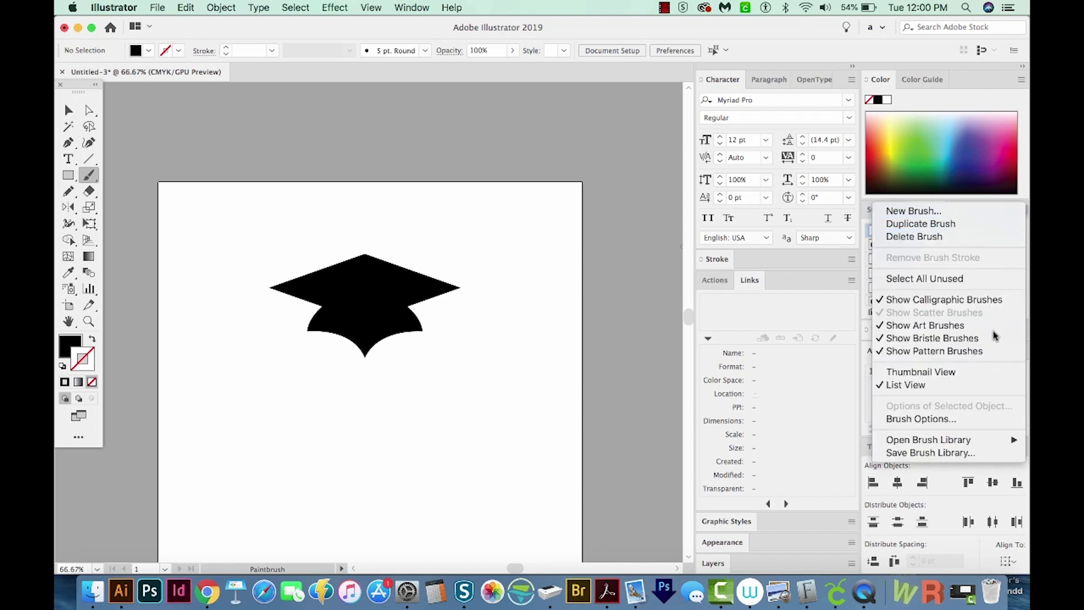
pyautogui.moveTo(961, 440)
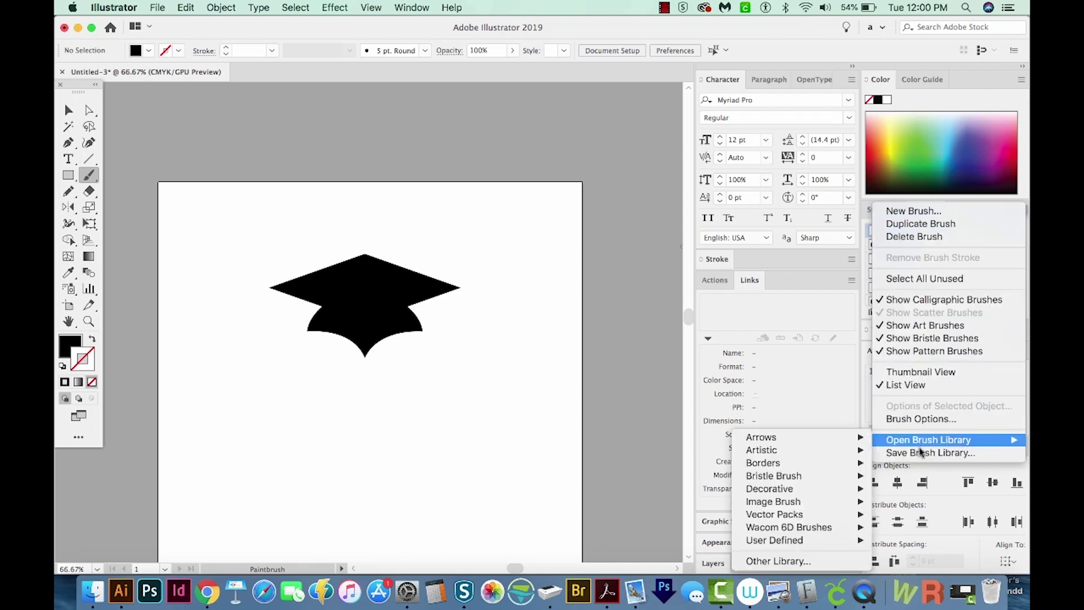
pyautogui.moveTo(805, 454)
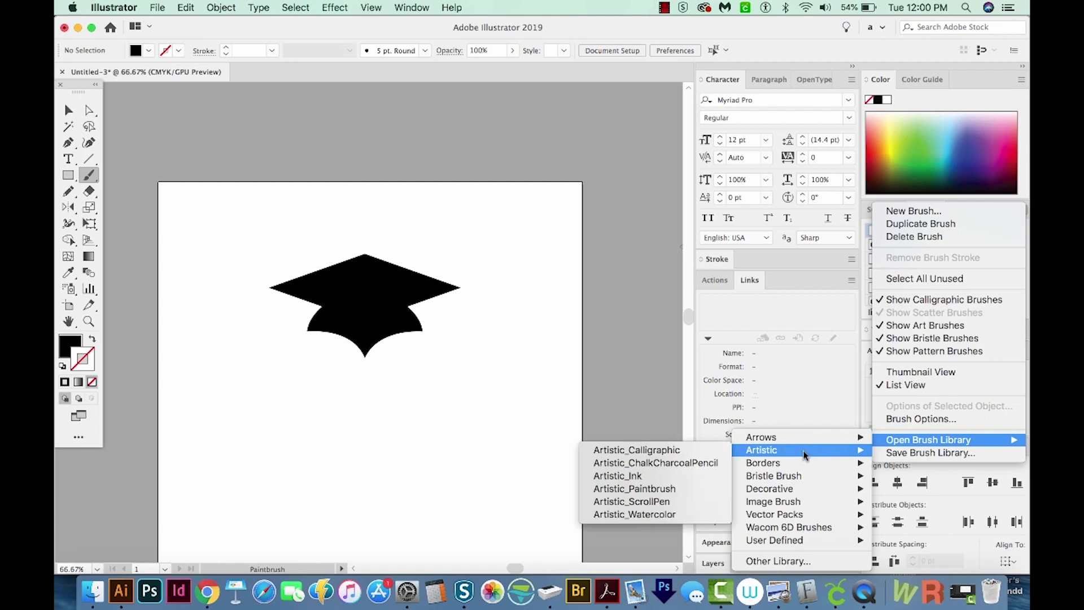
pyautogui.click(695, 450)
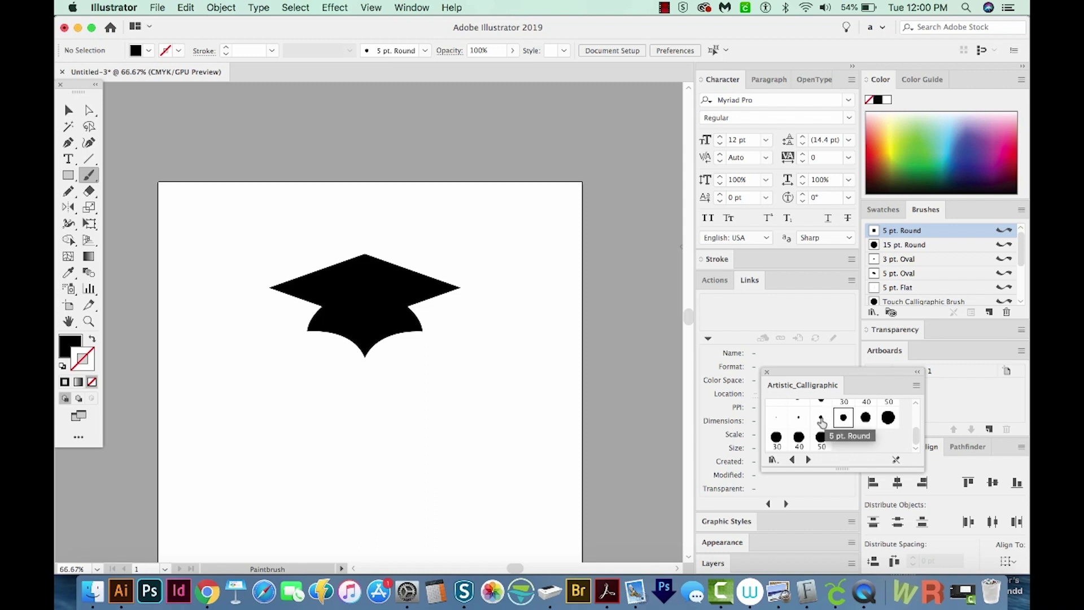
pyautogui.click(820, 421)
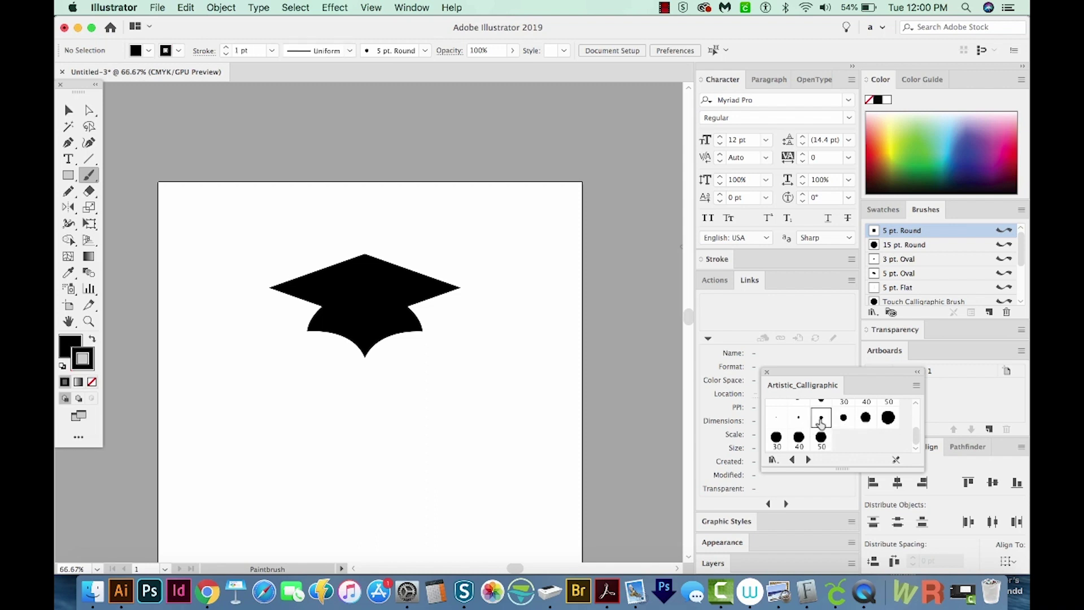
pyautogui.press('/')
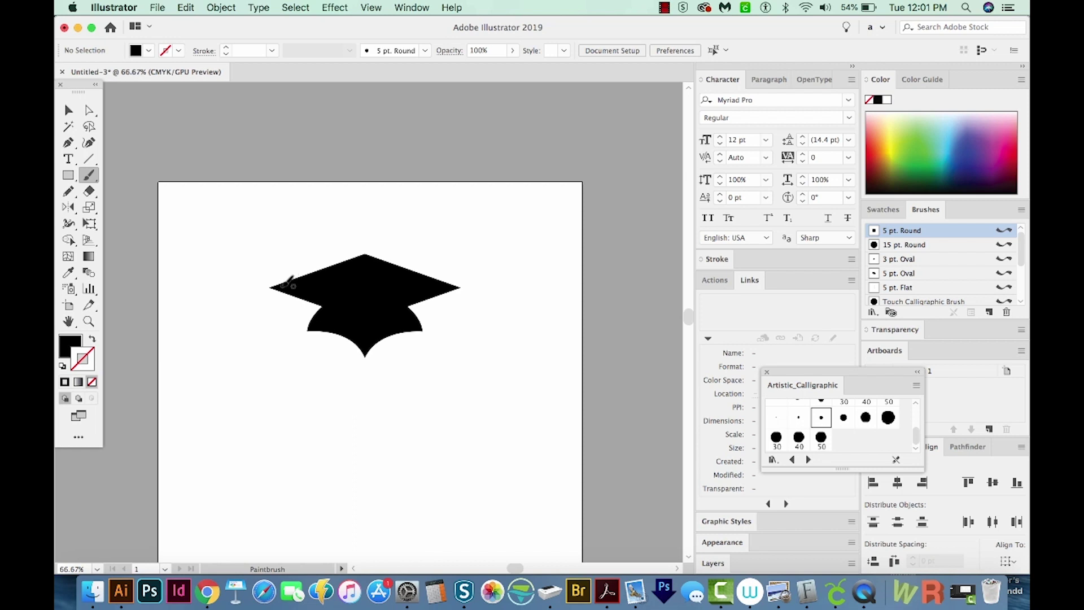
# - Paint the tassel cord from the cap's left corner with Smooth fidelity and 2 pt weight
pyautogui.moveTo(279, 291); pyautogui.dragTo(287, 370)
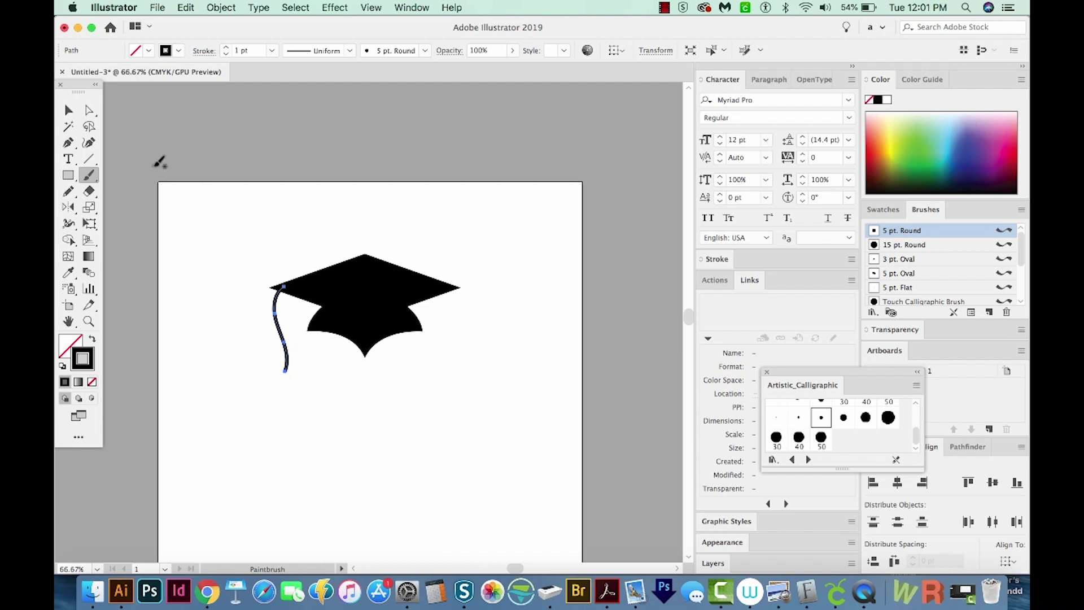
pyautogui.doubleClick(89, 175)
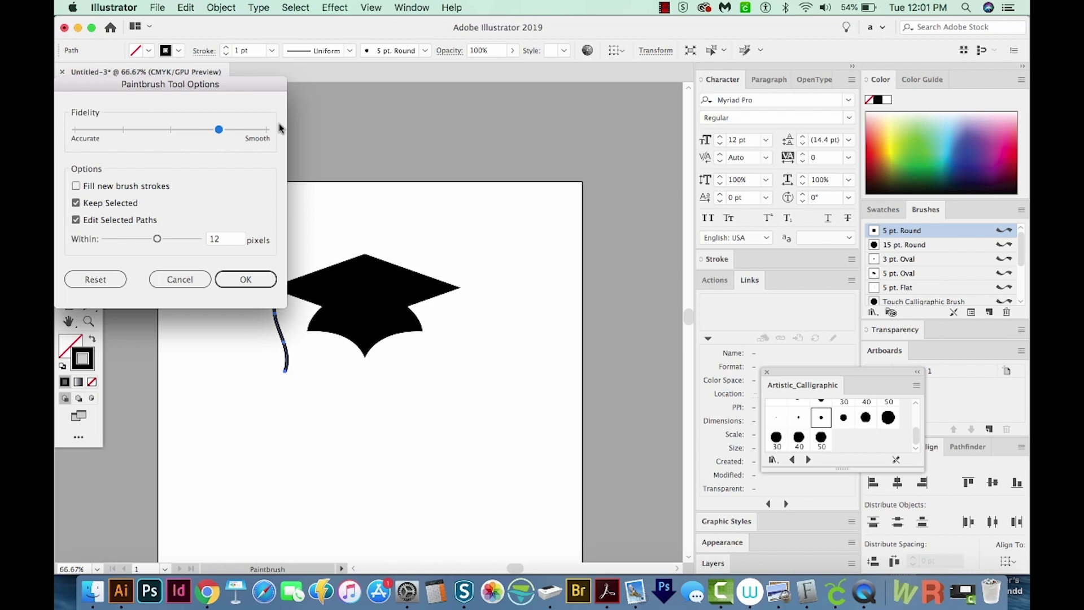
pyautogui.moveTo(220, 132); pyautogui.dragTo(267, 132)
pyautogui.click(257, 282)
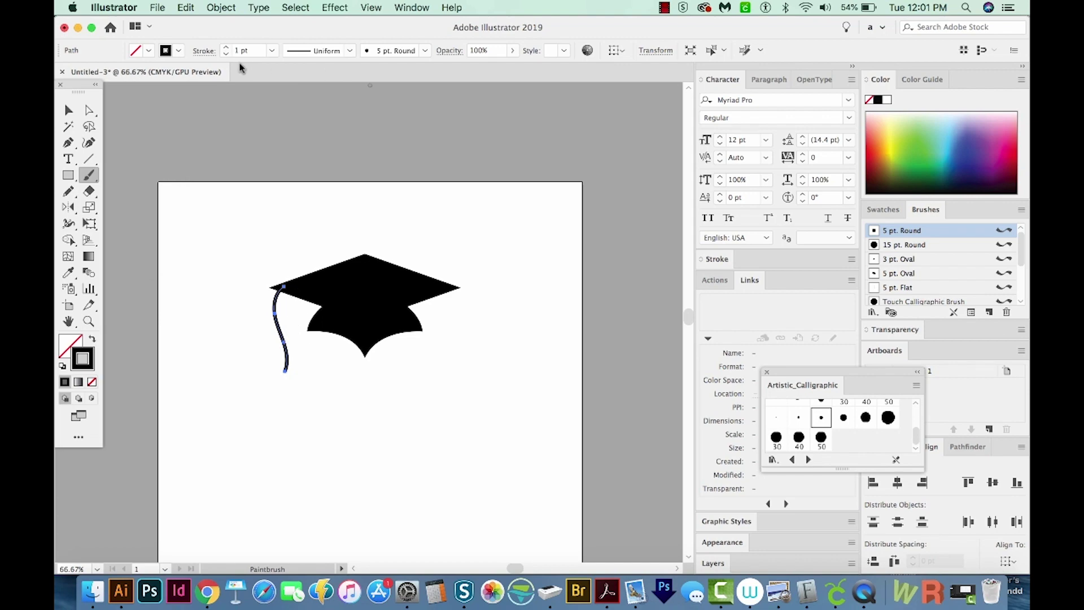
pyautogui.click(227, 49)
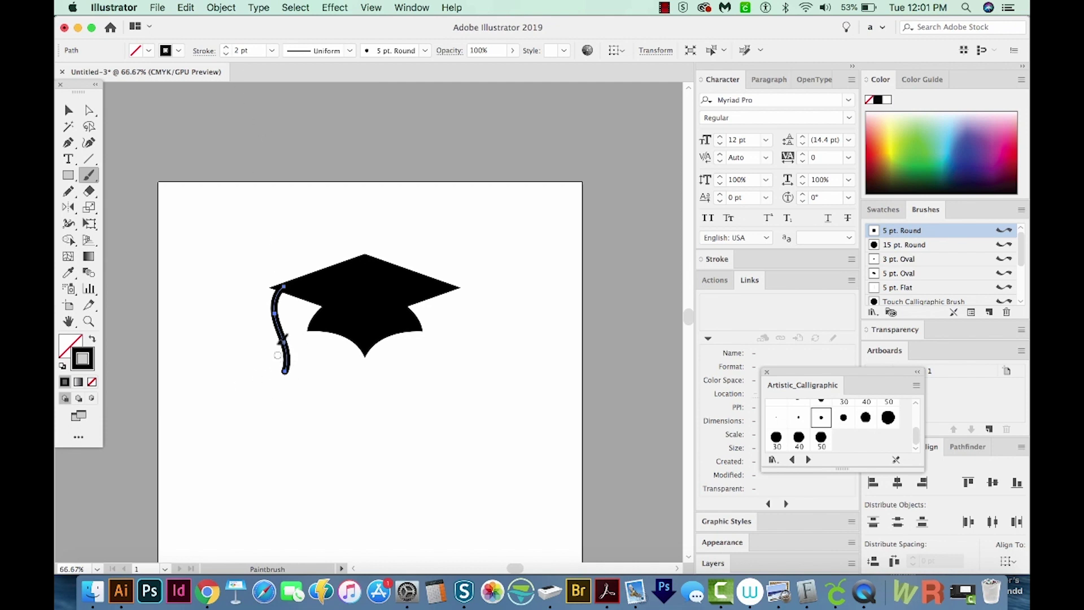
# - Draw a closed three-point triangle at the cord's bottom with black fill and no stroke
pyautogui.press('p')
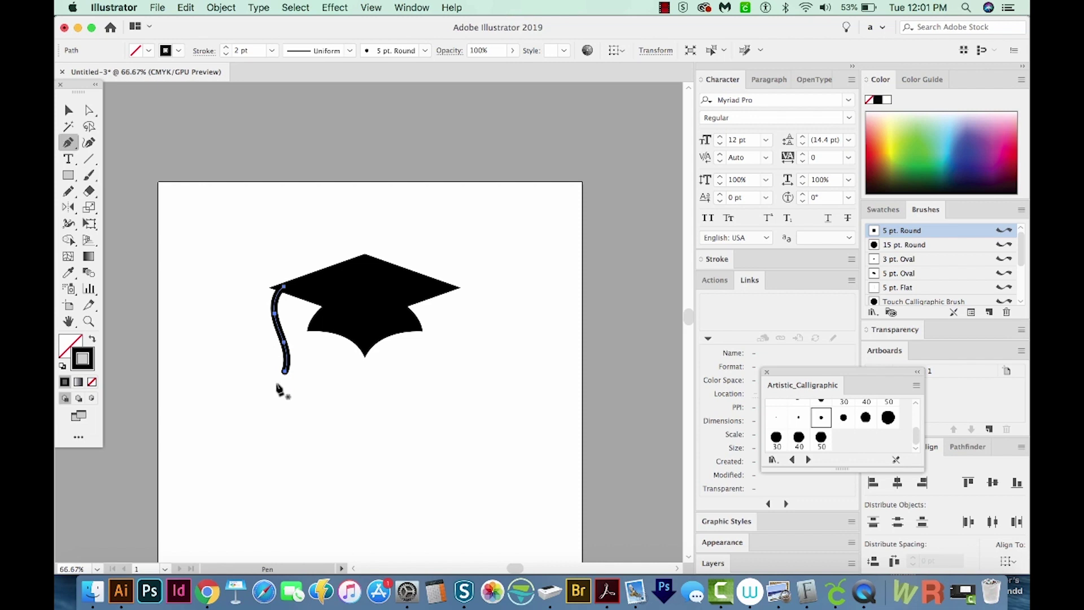
pyautogui.click(275, 344)
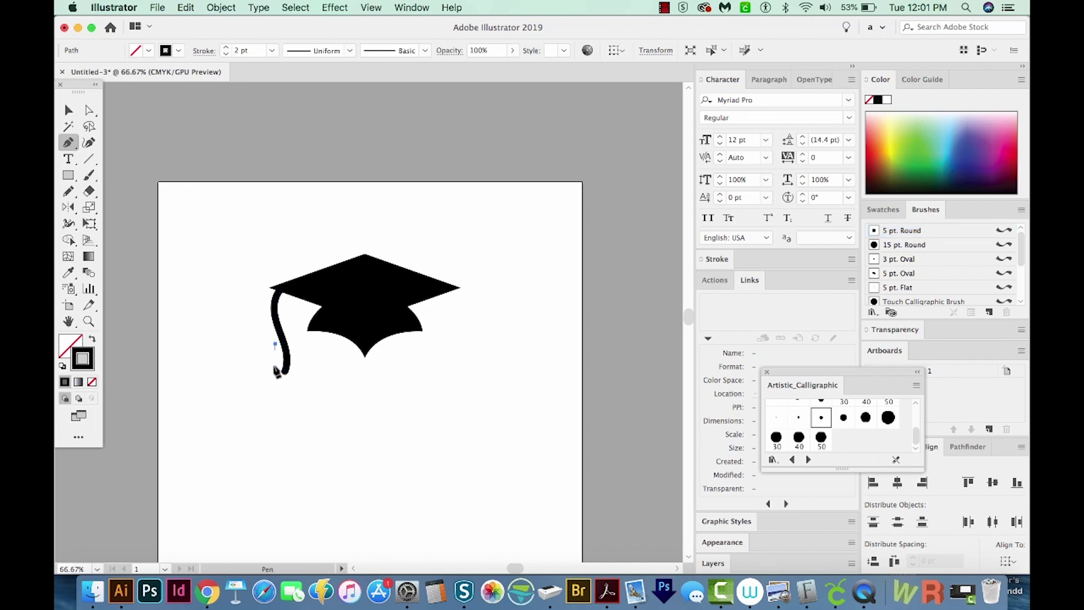
pyautogui.click(268, 385)
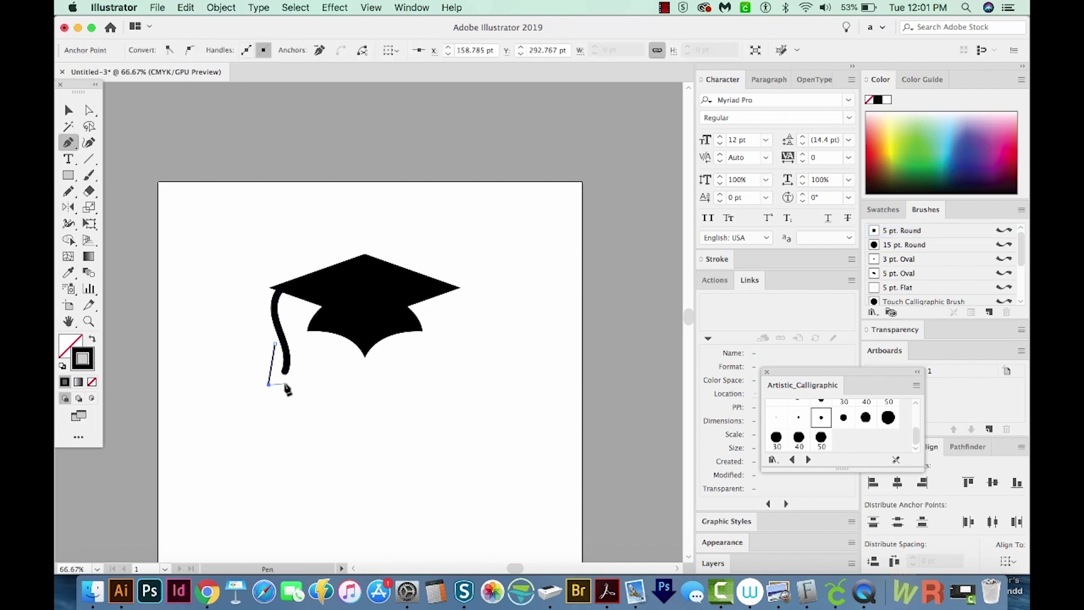
pyautogui.click(286, 385)
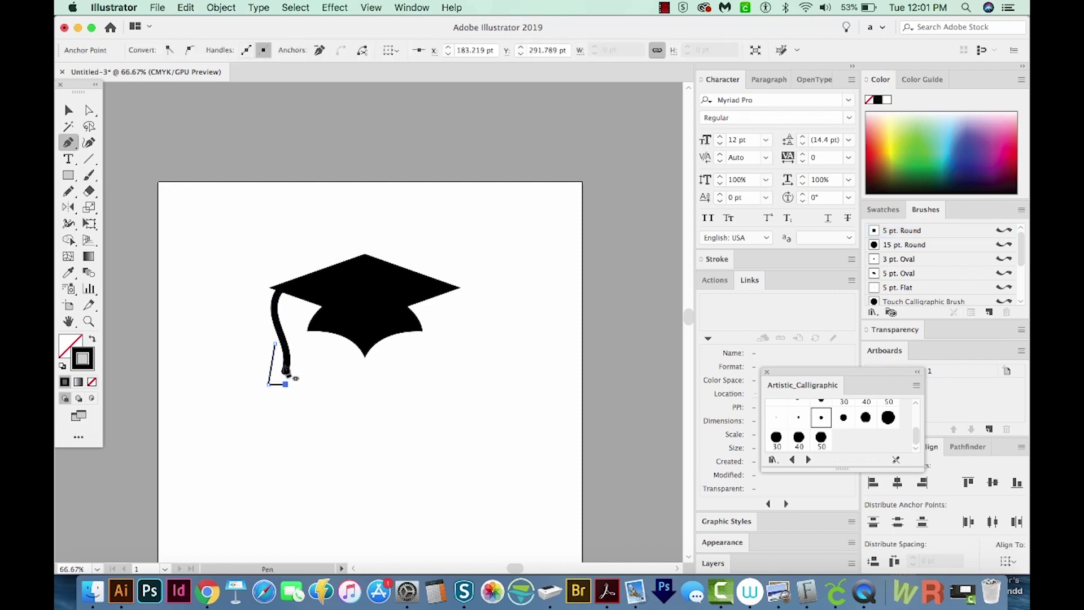
pyautogui.click(275, 343)
pyautogui.click(94, 341)
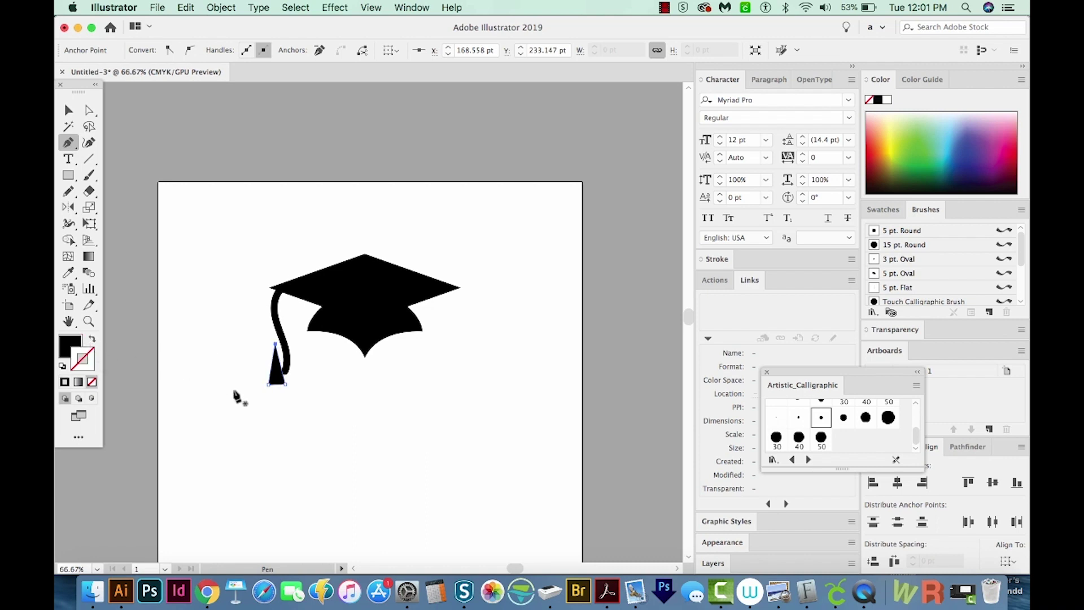
# - Nudge the tassel triangle right and down, then rotate it slightly into place
pyautogui.press('super+alt')
pyautogui.moveTo(277, 378); pyautogui.dragTo(293, 386)
pyautogui.press('e')
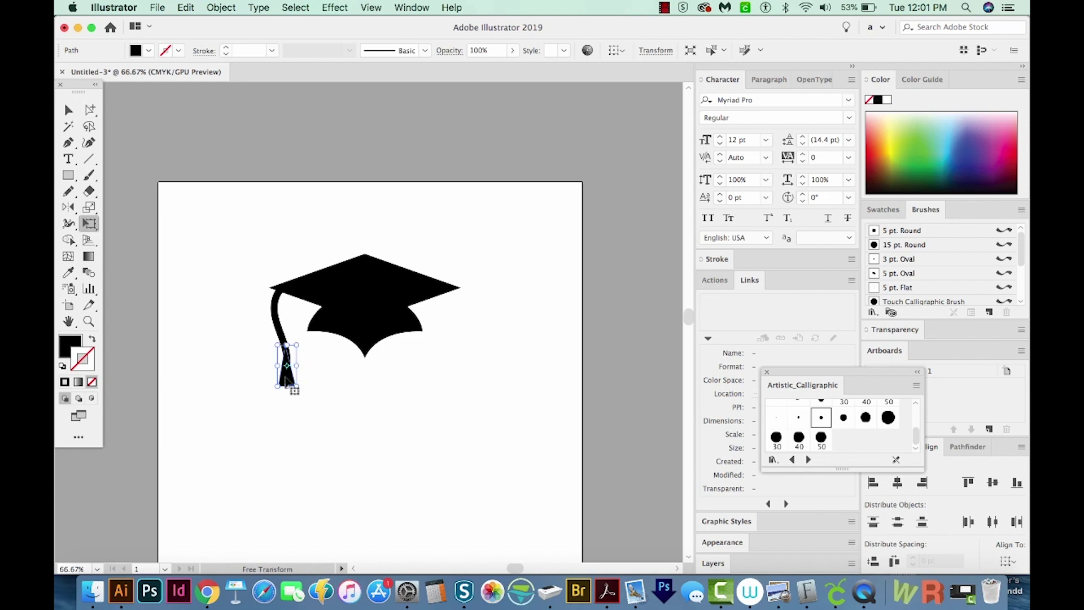
pyautogui.moveTo(316, 337); pyautogui.dragTo(315, 339)
pyautogui.click(303, 388)
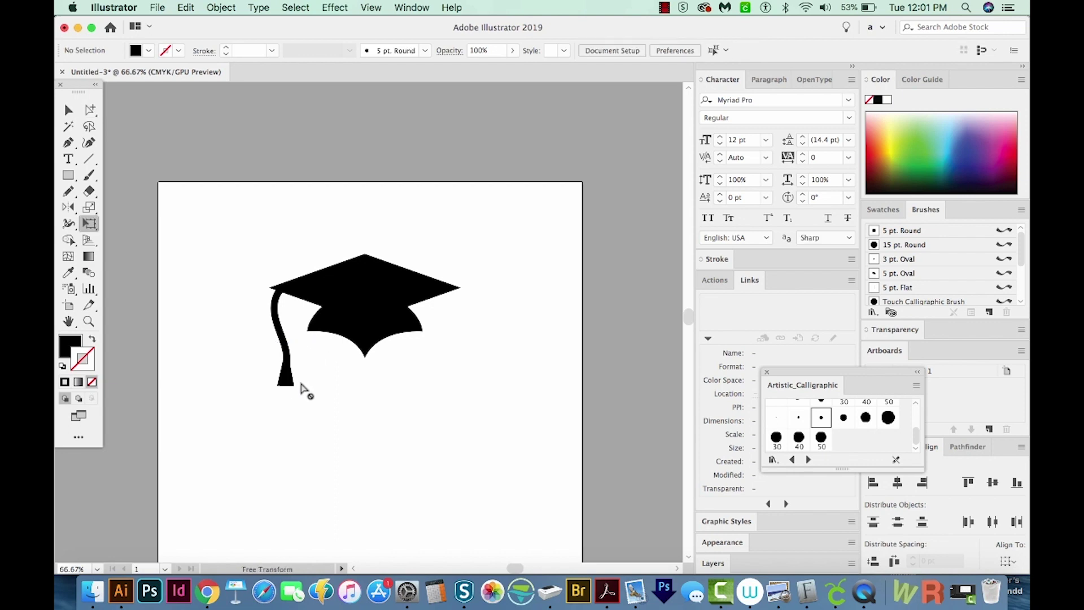
pyautogui.press('l')
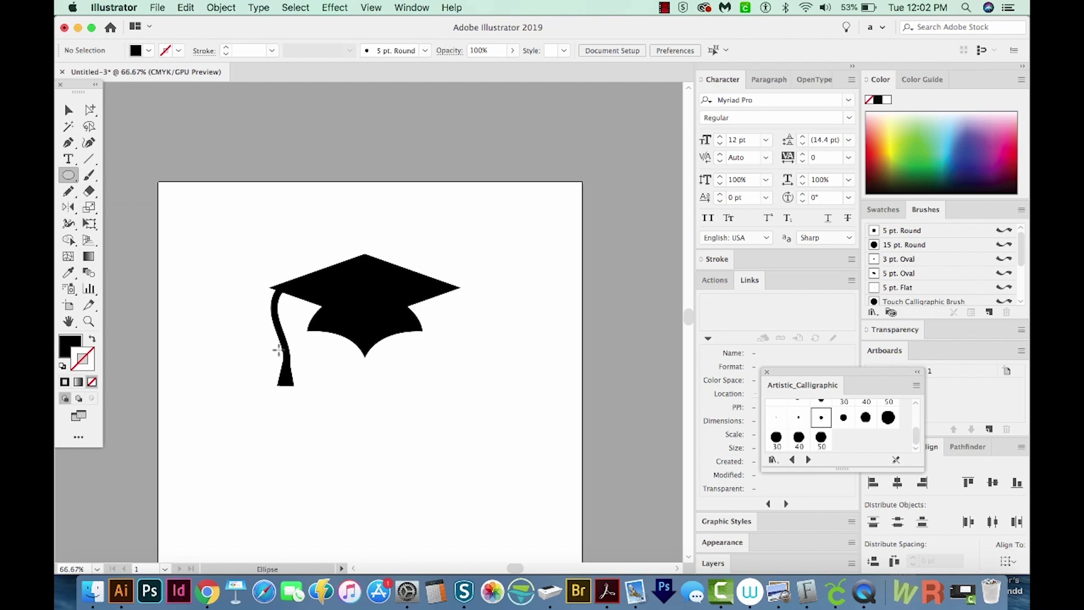
# - Draw a small black circle as the knot joining cord and tassel, then pan the view down slightly
pyautogui.moveTo(277, 350); pyautogui.dragTo(295, 369)
pyautogui.press('super+shift+a')
pyautogui.press('a')
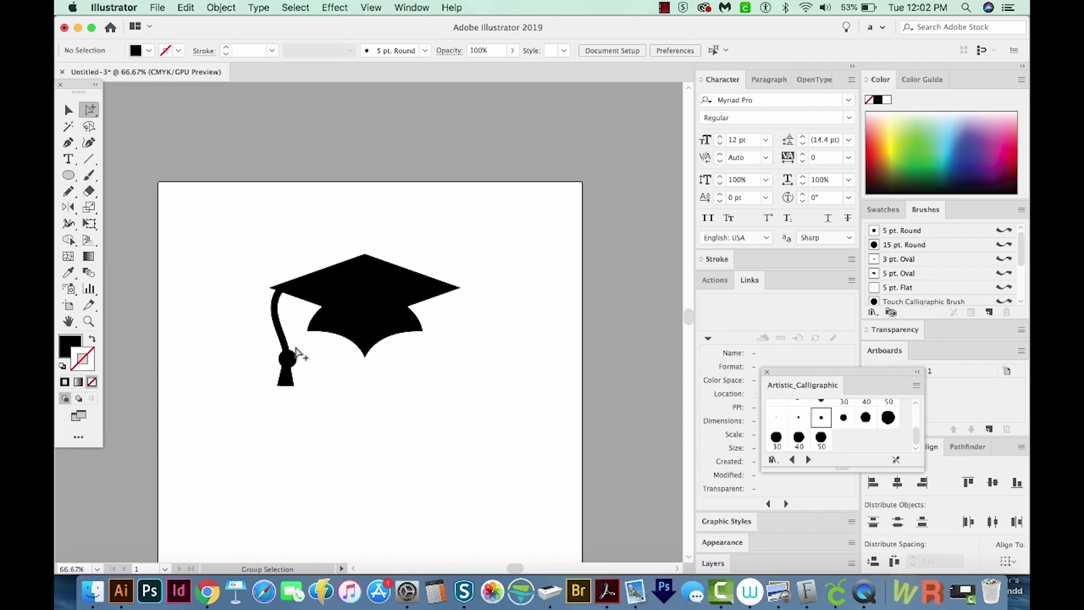
pyautogui.press('v')
pyautogui.click(294, 365)
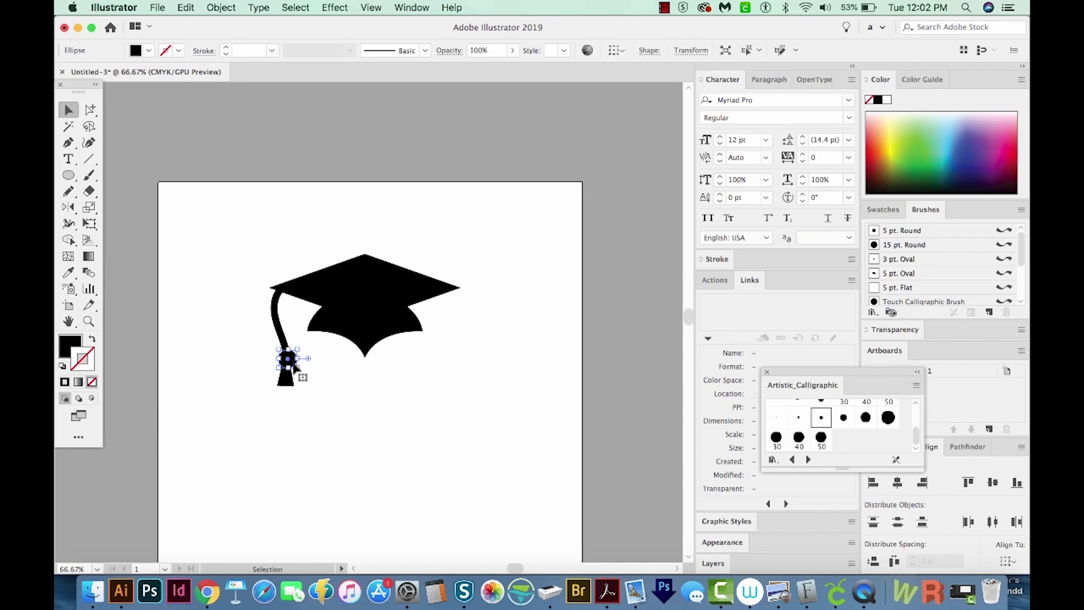
pyautogui.press('super+shift+a')
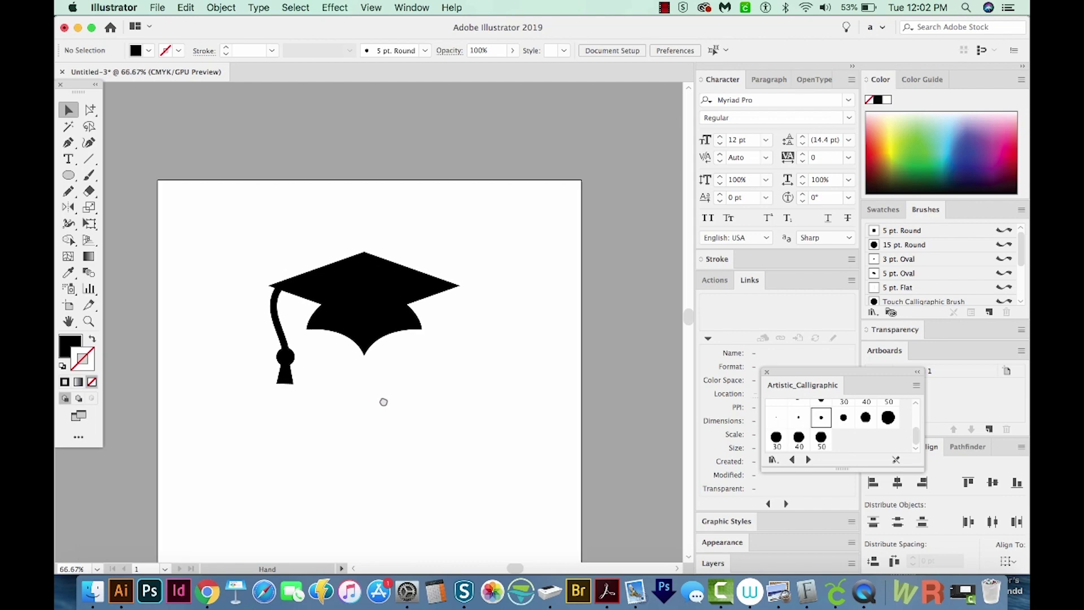
pyautogui.moveTo(384, 403); pyautogui.dragTo(384, 414)
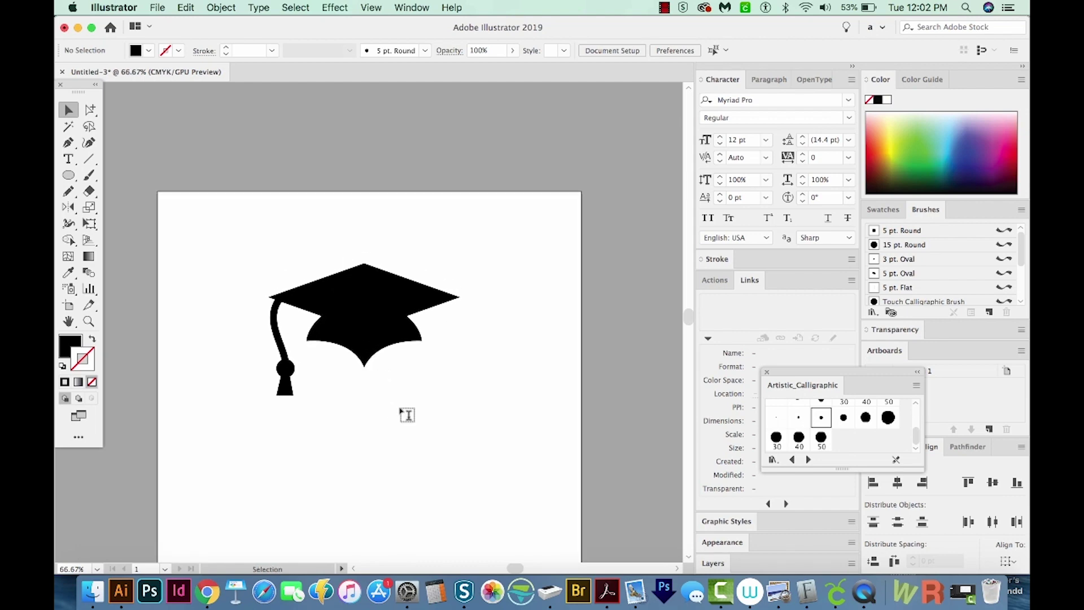
pyautogui.press('t')
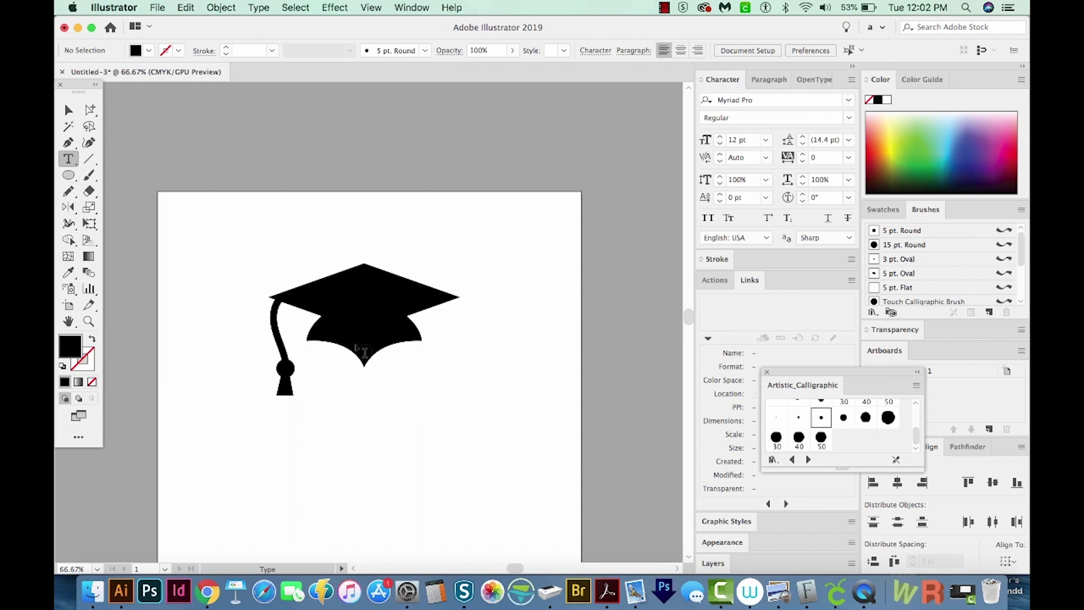
# - Type GRAD to the right of the cap and scale it up to about 52.3 pt
pyautogui.click(405, 387)
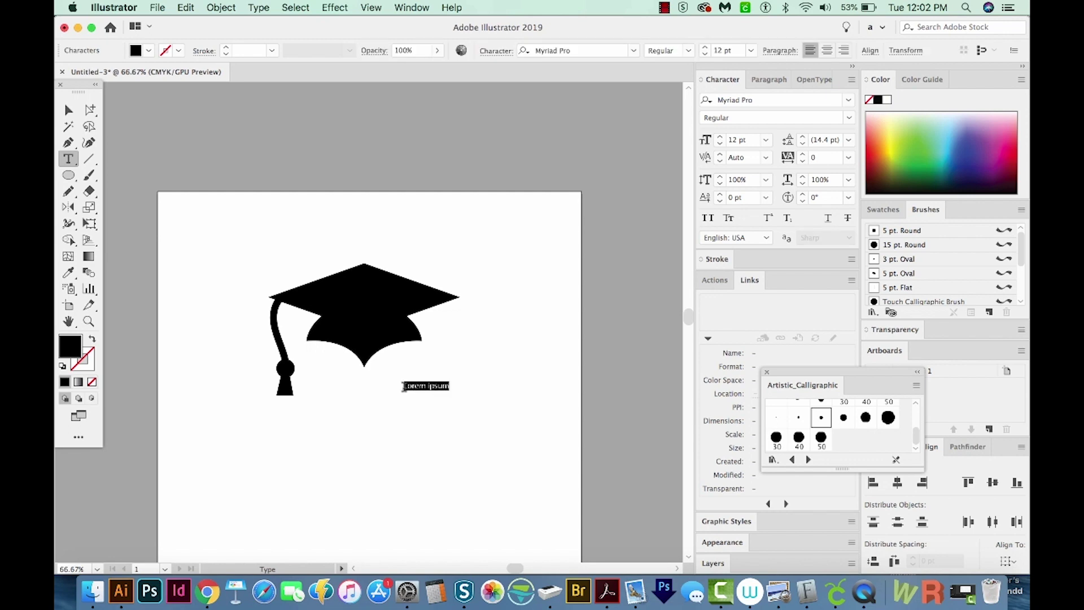
pyautogui.press('BackSpace')
pyautogui.click(67, 108)
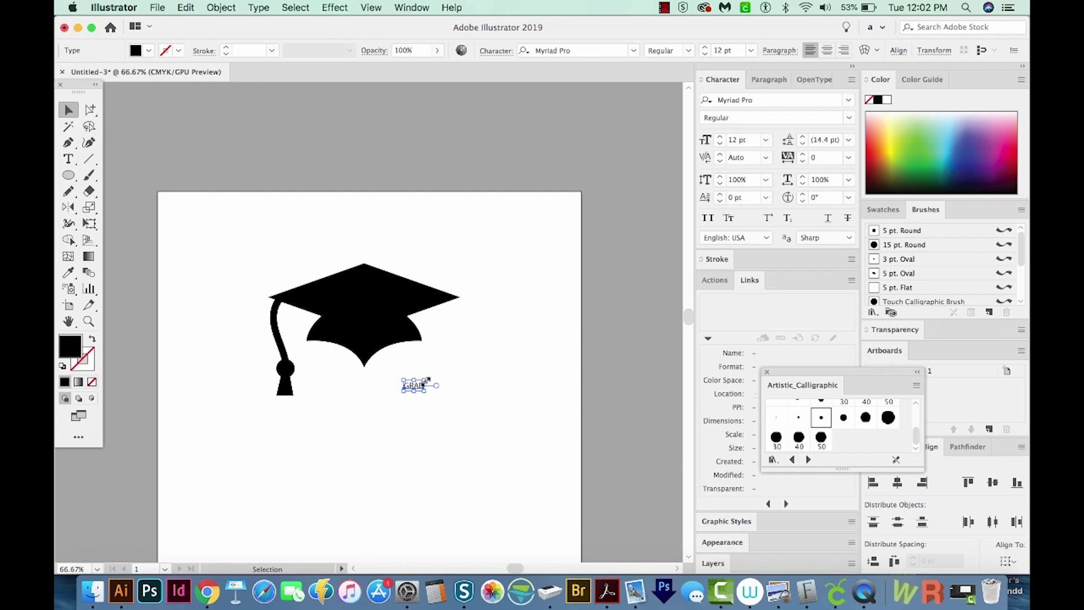
pyautogui.moveTo(427, 380); pyautogui.dragTo(492, 332)
# - Set GRAD in Feelgoodnes sans, move it onto the cap top, and make it white
pyautogui.click(584, 50)
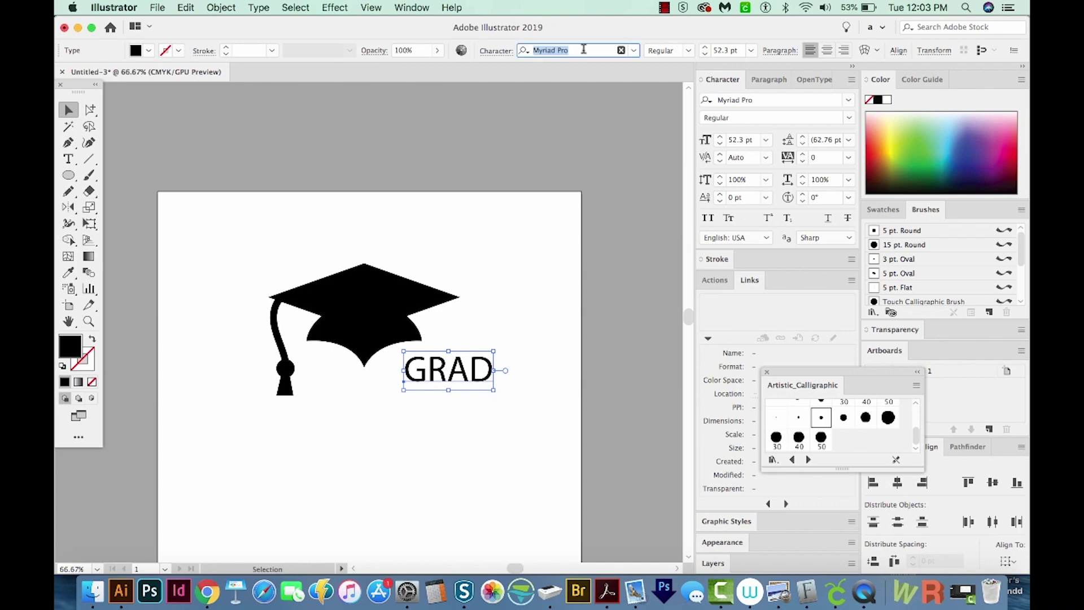
pyautogui.write('feel')
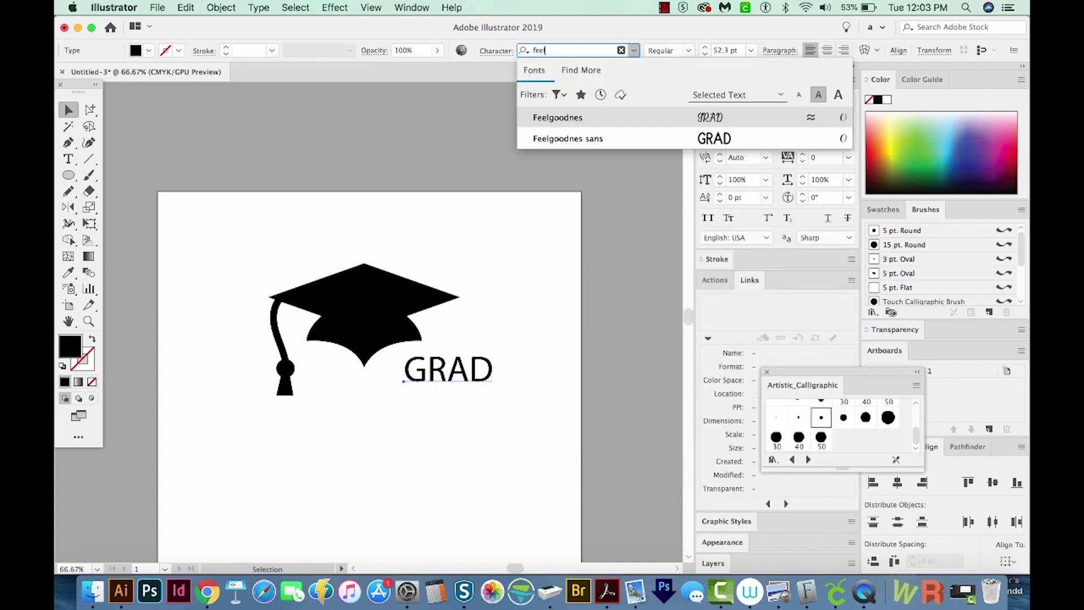
pyautogui.click(565, 139)
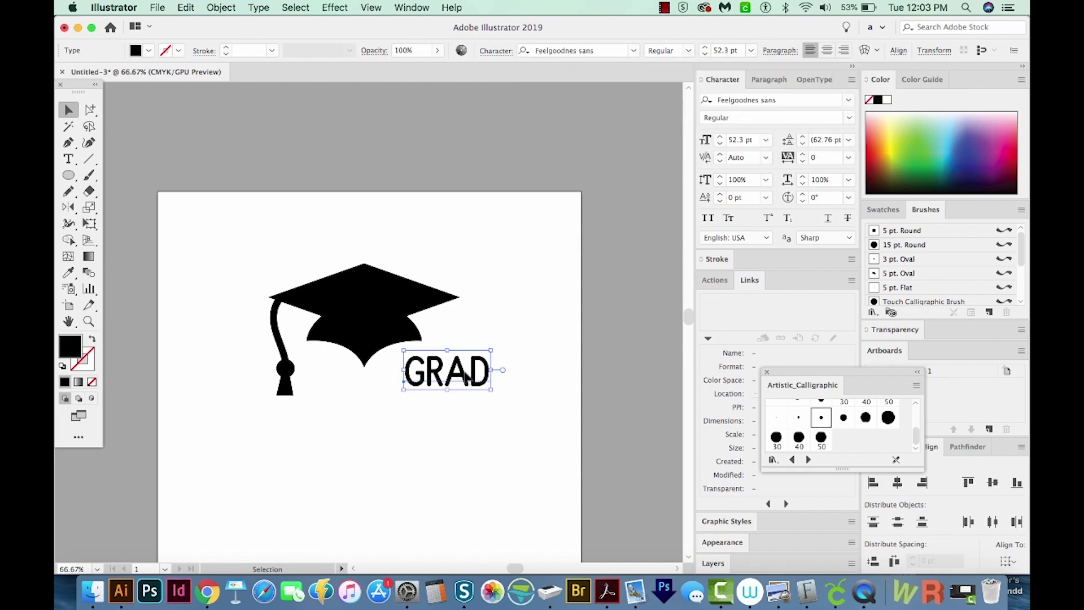
pyautogui.moveTo(466, 378); pyautogui.dragTo(387, 305)
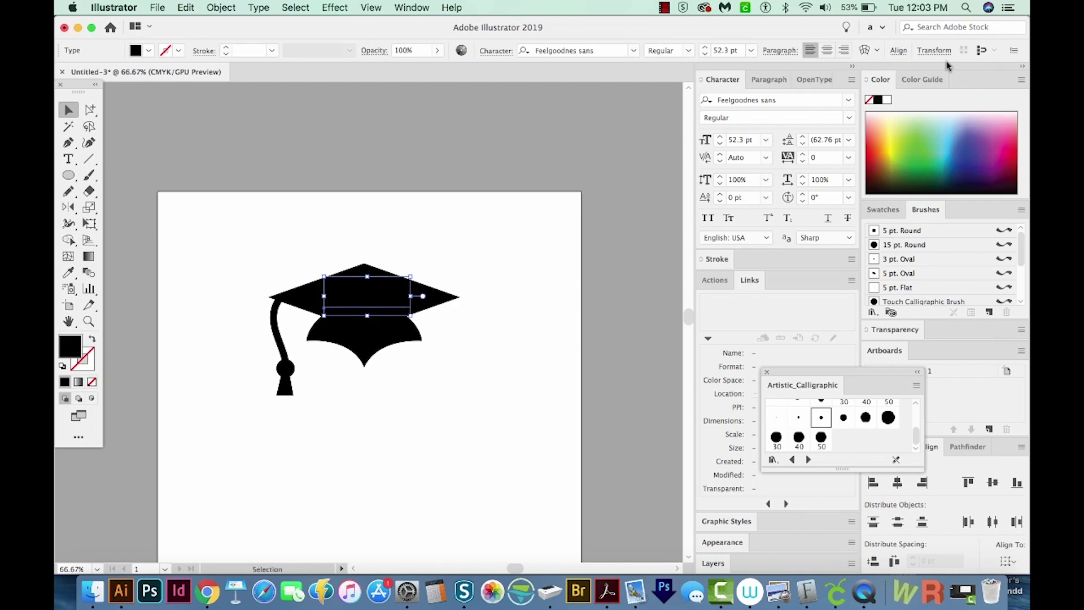
pyautogui.click(886, 102)
# - Shrink GRAD proportionally to 49.22 pt and place a copy of it below
pyautogui.press('shift')
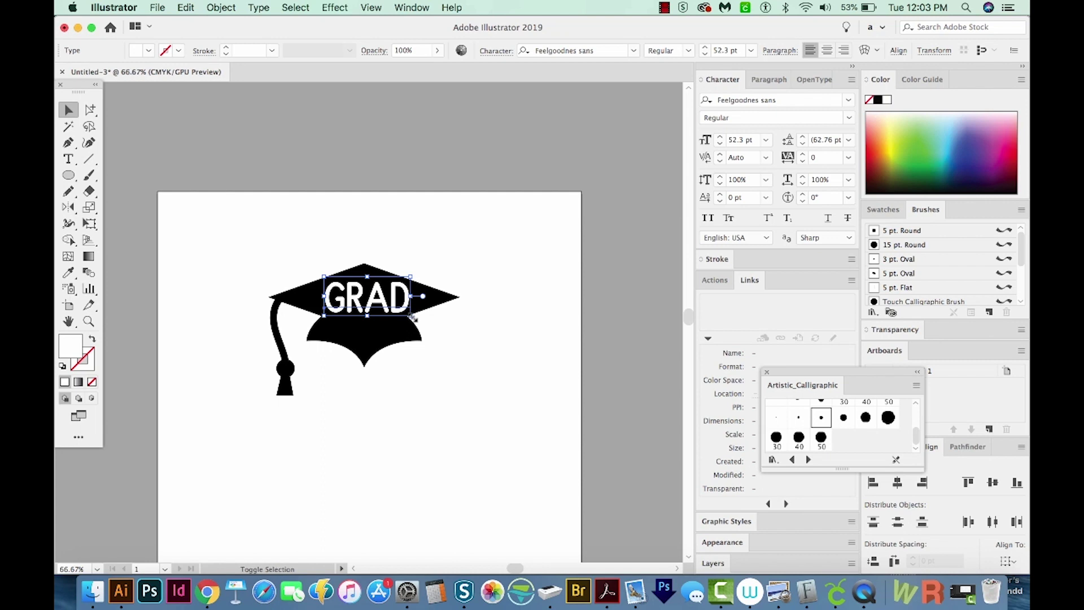
pyautogui.moveTo(414, 320); pyautogui.dragTo(407, 313)
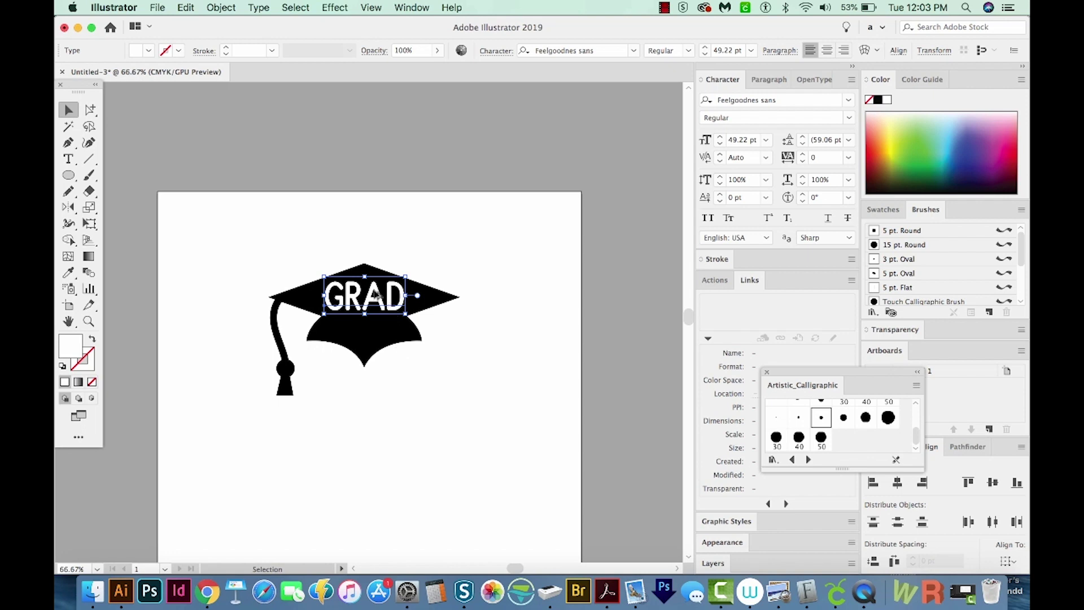
pyautogui.moveTo(374, 296); pyautogui.dragTo(378, 333)
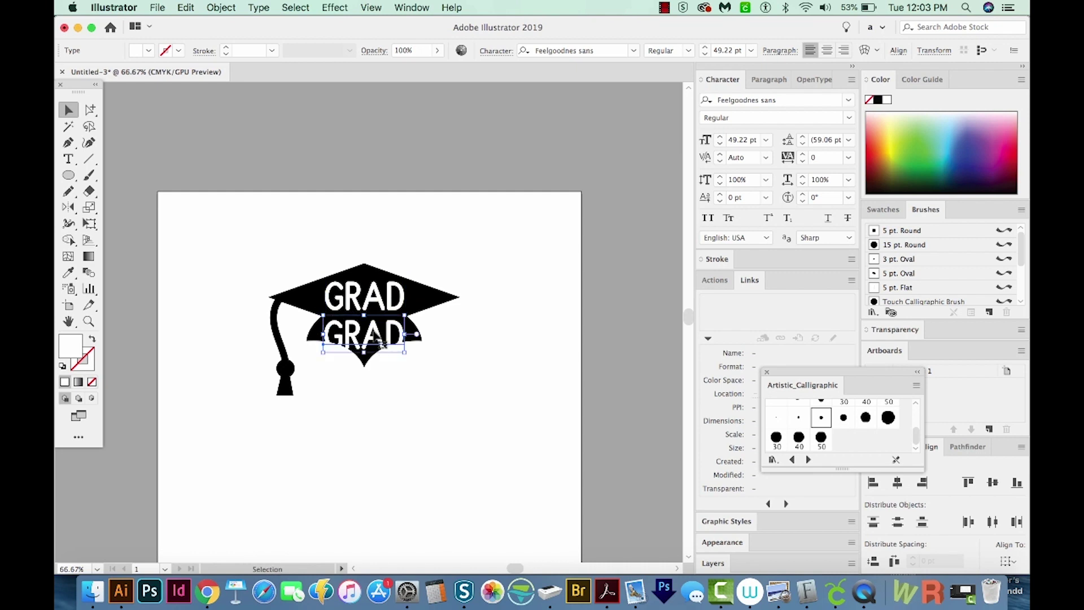
# - Retype the copy as SQUAD and scale it down to 31.27 pt
pyautogui.press('t')
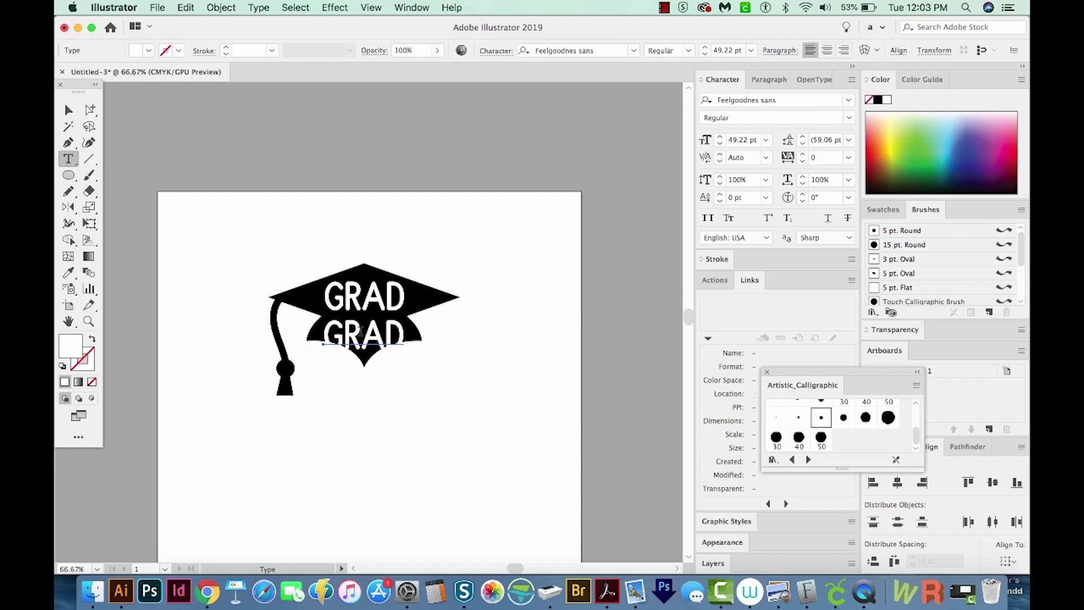
pyautogui.click(360, 333)
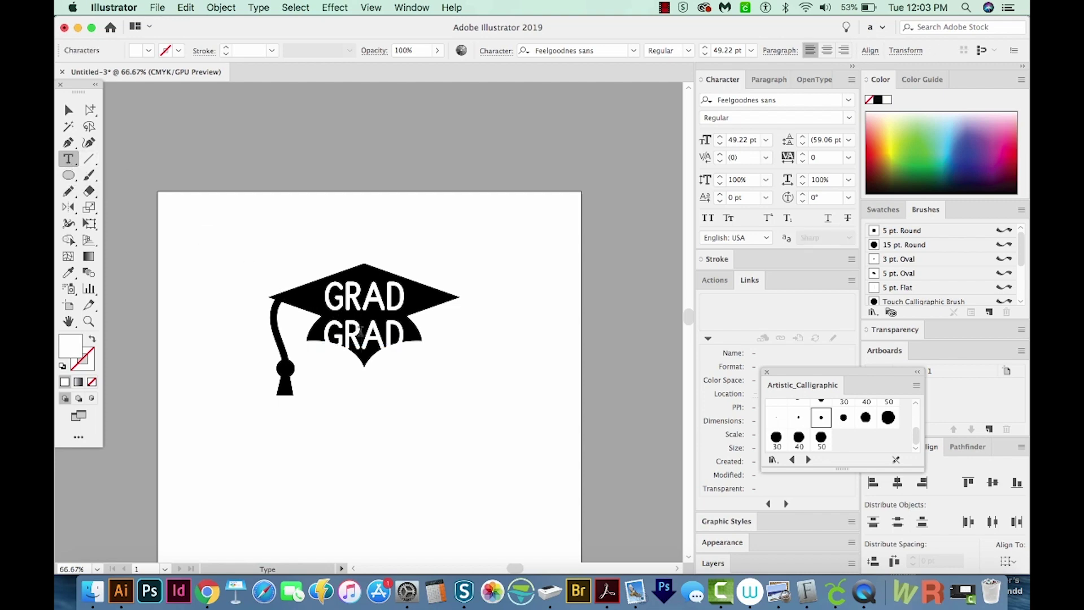
pyautogui.doubleClick(361, 332)
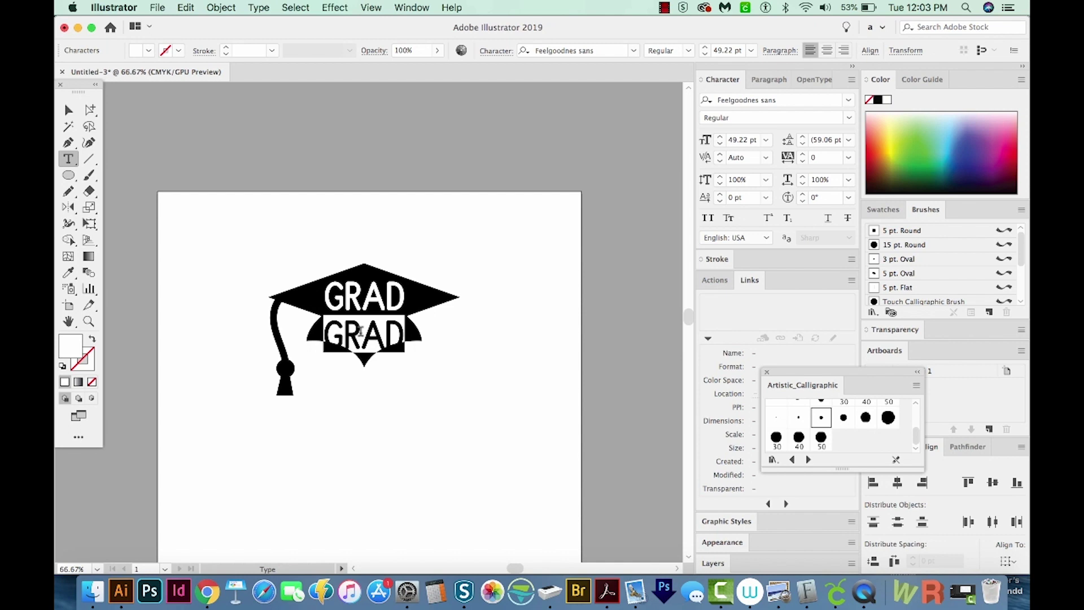
pyautogui.write('SQUAD')
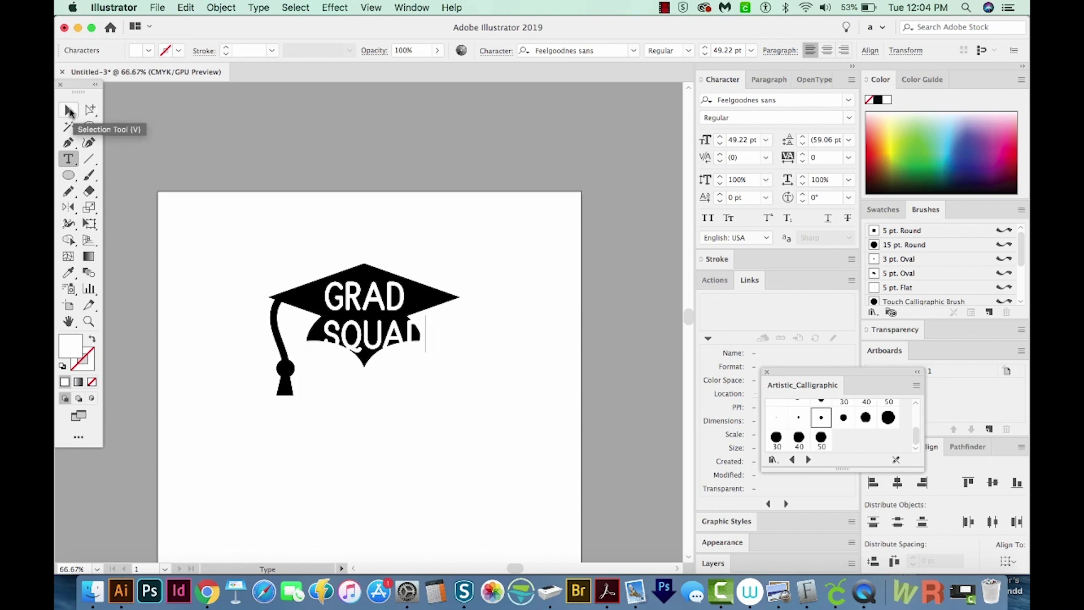
pyautogui.click(69, 112)
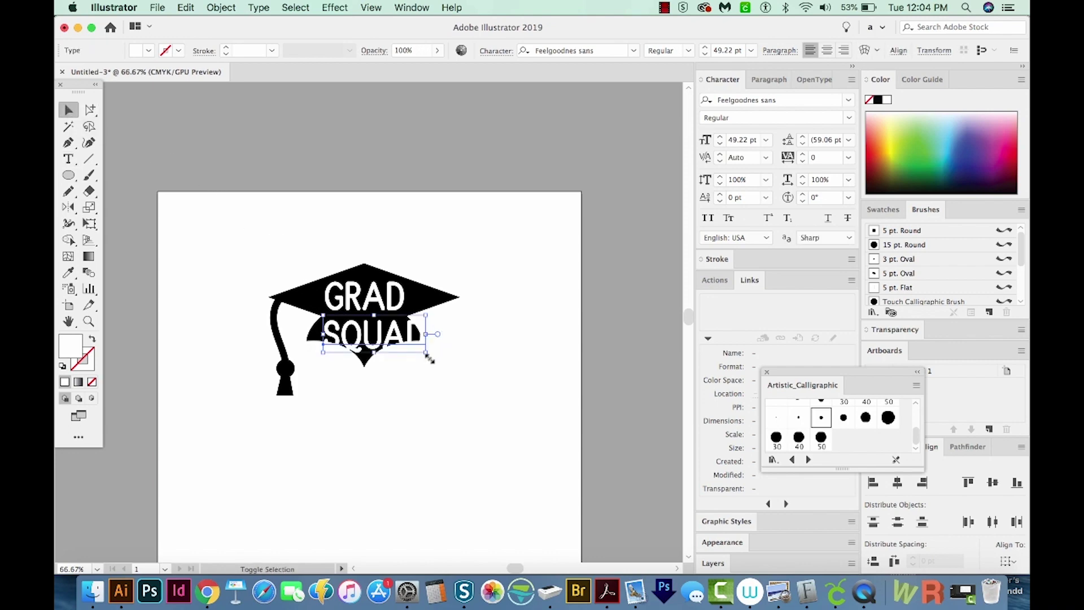
pyautogui.moveTo(428, 352); pyautogui.dragTo(373, 333)
# - Zoom in on the cap, nudge SQUAD right under GRAD, and shrink it to 27.79 pt
pyautogui.press('z')
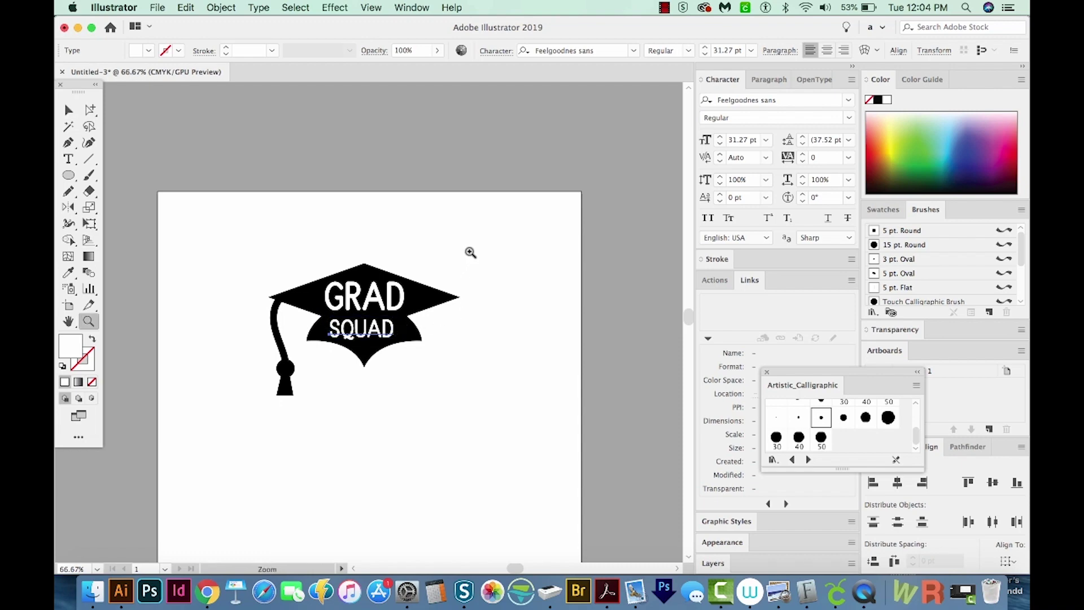
pyautogui.moveTo(471, 252); pyautogui.dragTo(240, 418)
pyautogui.press('v')
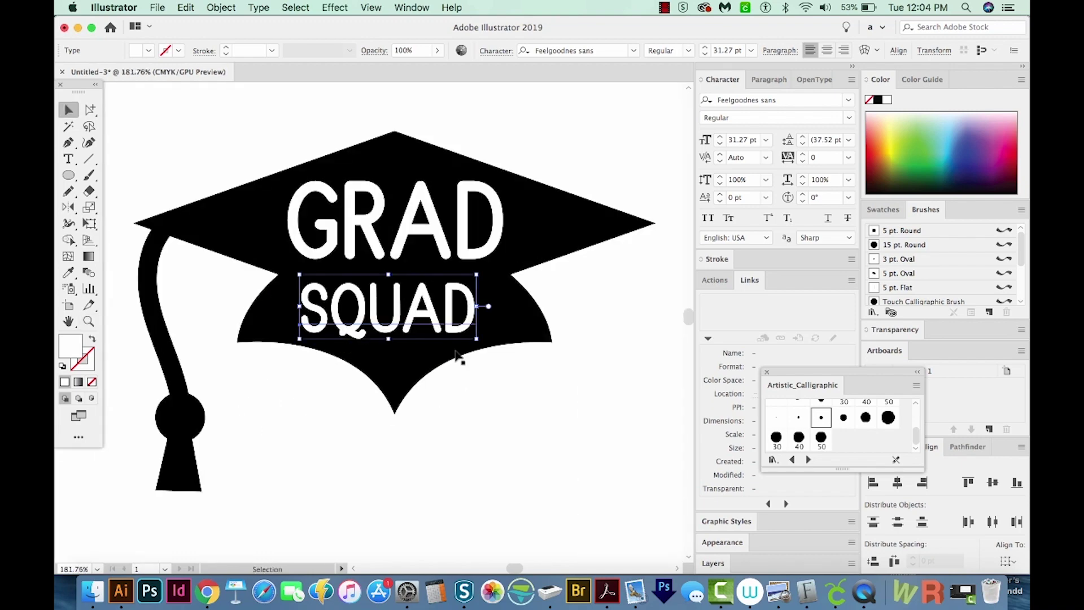
pyautogui.moveTo(426, 306); pyautogui.dragTo(433, 306)
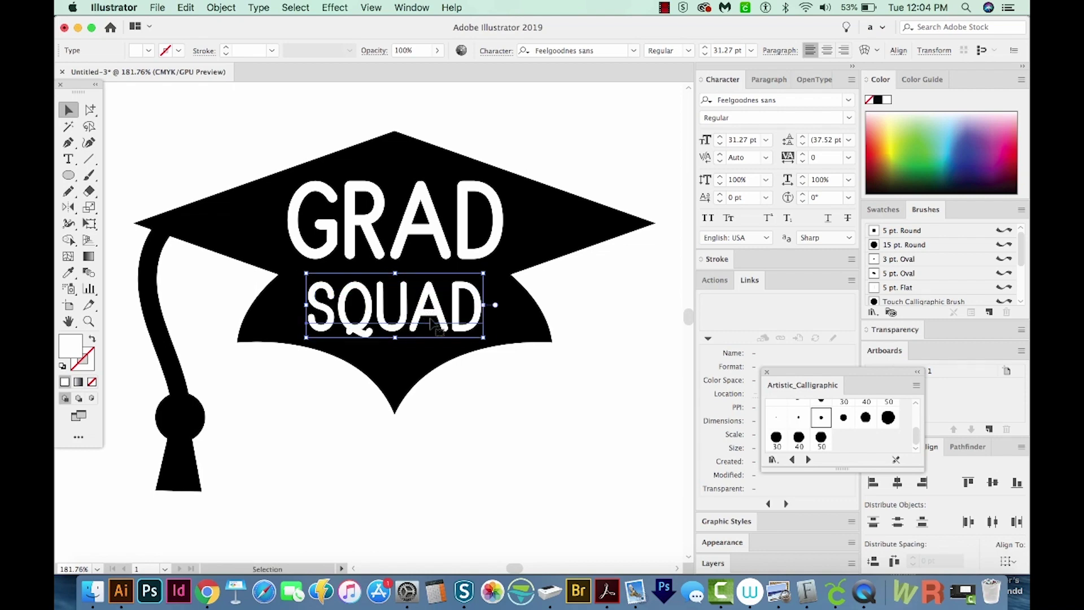
pyautogui.keyDown('shift'); pyautogui.click(480, 277); pyautogui.keyUp('shift')
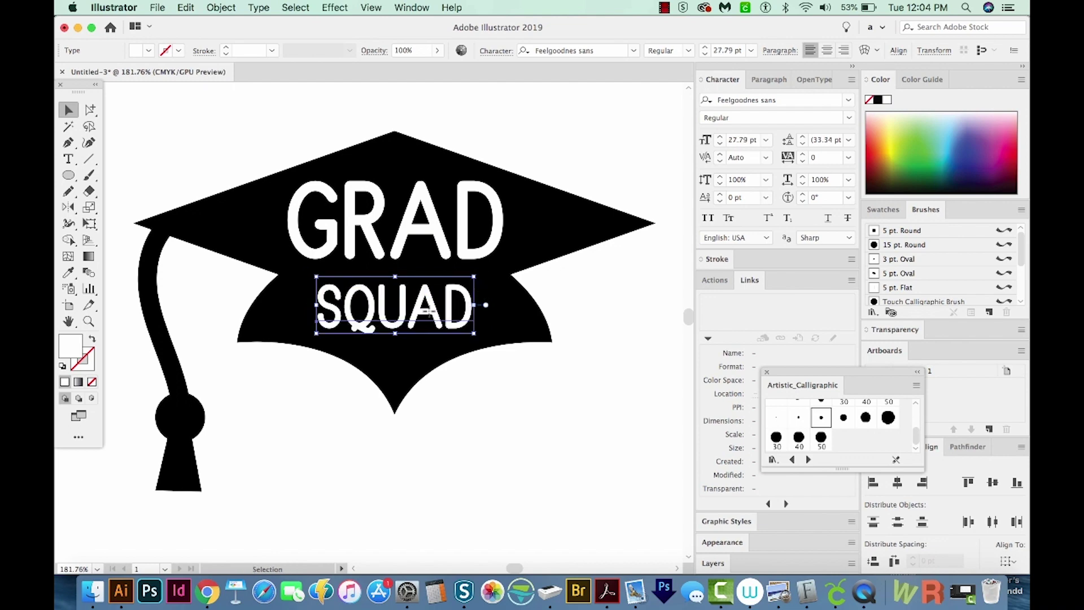
pyautogui.moveTo(430, 311); pyautogui.dragTo(431, 313)
pyautogui.click(515, 373)
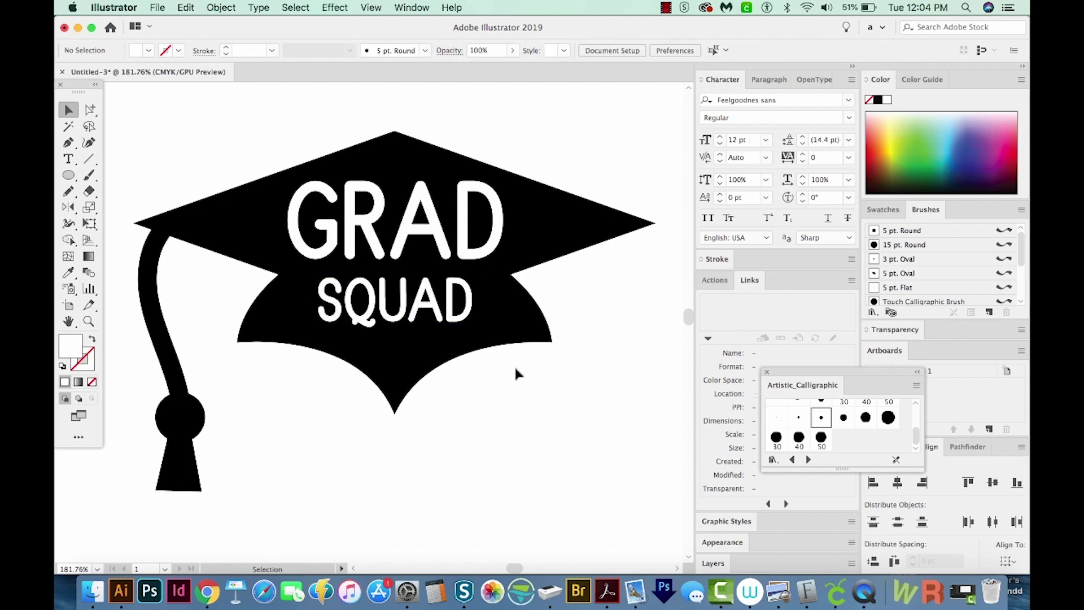
pyautogui.press('b')
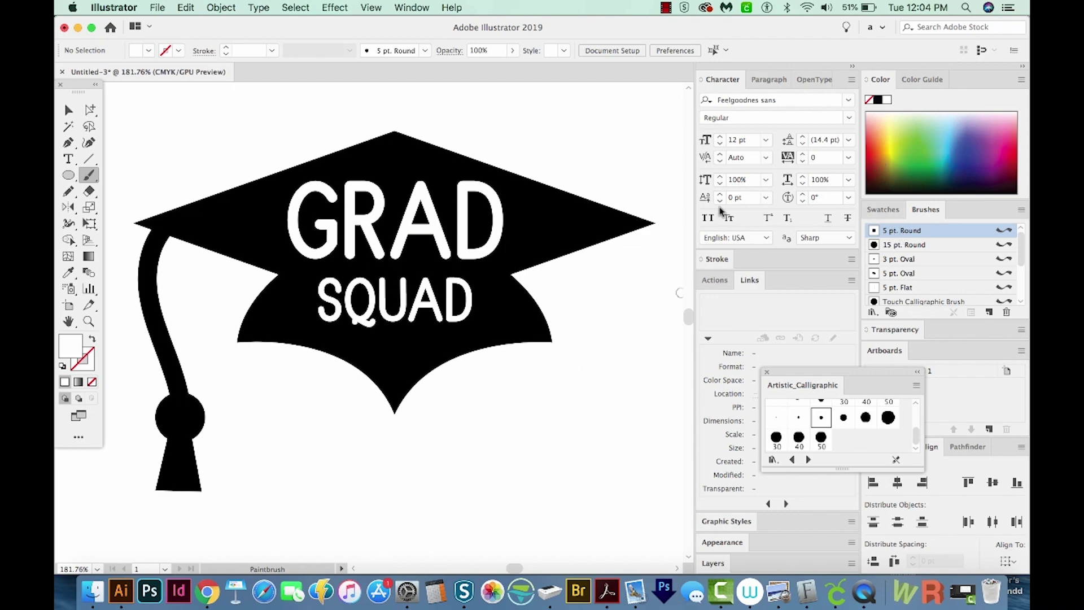
# - Paint short white accent dashes on both sides of GRAD, redrawing a badly curved left one
pyautogui.moveTo(531, 212)
pyautogui.mouseDown()
pyautogui.moveTo(553, 205)
pyautogui.moveTo(534, 257)
pyautogui.mouseUp()
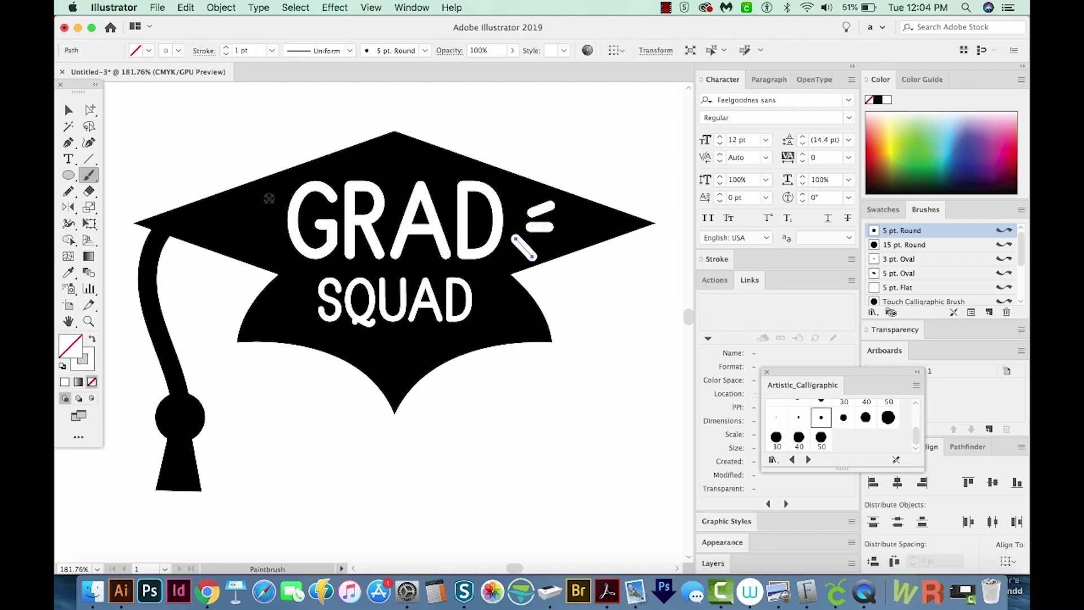
pyautogui.moveTo(275, 202)
pyautogui.mouseDown()
pyautogui.moveTo(257, 194)
pyautogui.moveTo(265, 218)
pyautogui.moveTo(237, 220)
pyautogui.moveTo(271, 240)
pyautogui.moveTo(252, 247)
pyautogui.mouseUp()
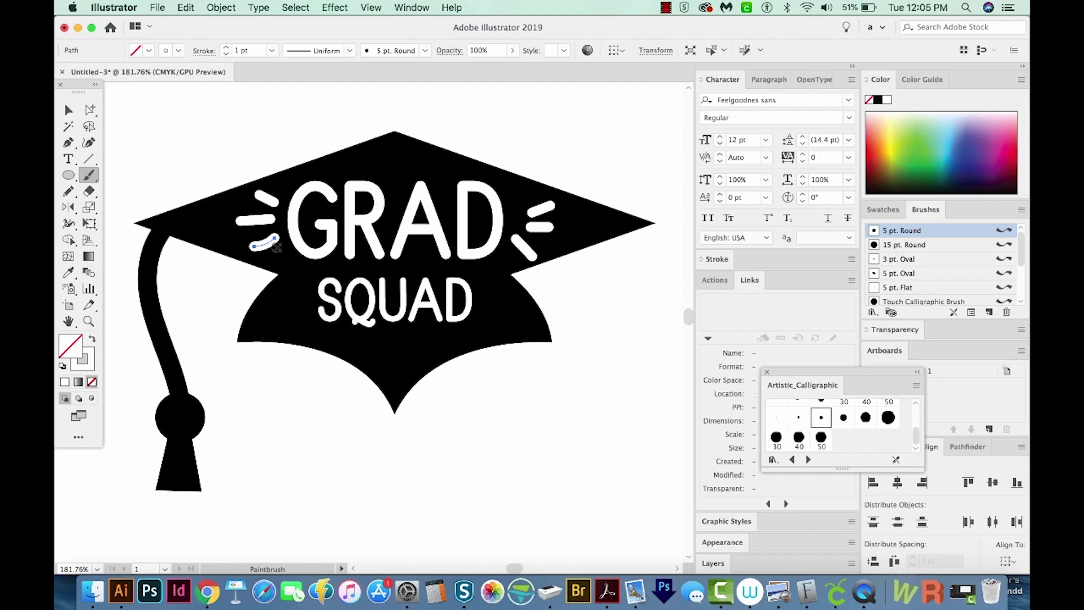
pyautogui.press('Delete')
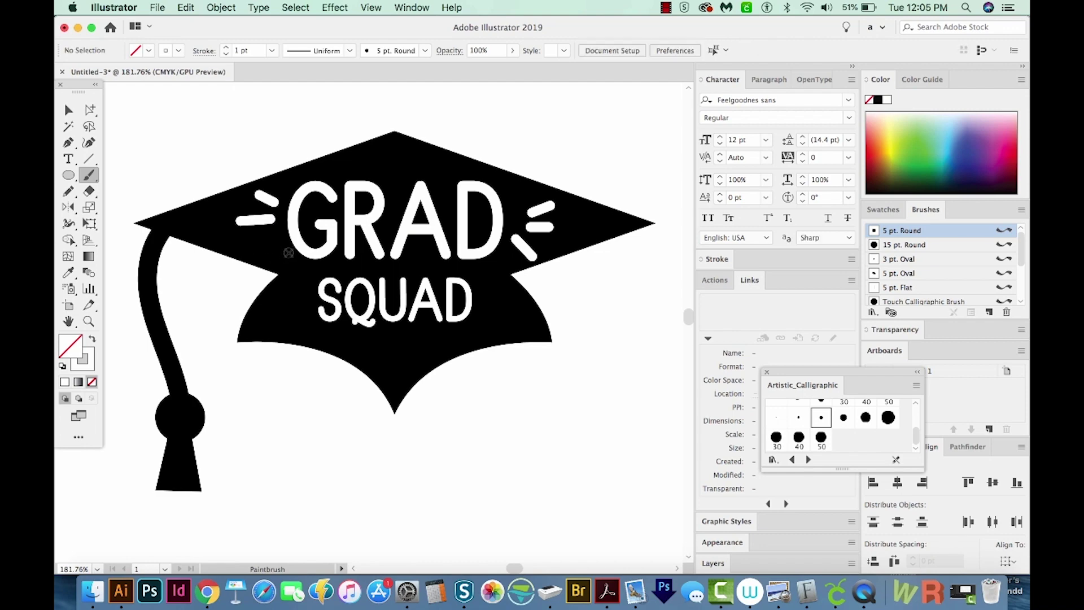
pyautogui.moveTo(275, 240); pyautogui.dragTo(254, 245)
# - Move the upper and middle right dashes into place and rotate the lower one to slant downward
pyautogui.press('v')
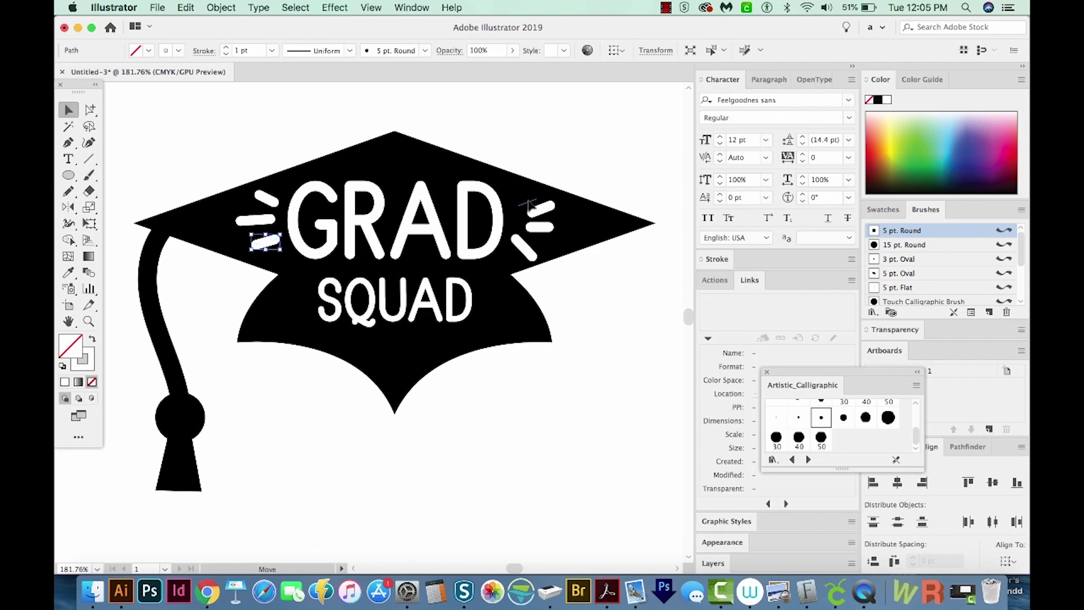
pyautogui.moveTo(536, 208); pyautogui.dragTo(521, 202)
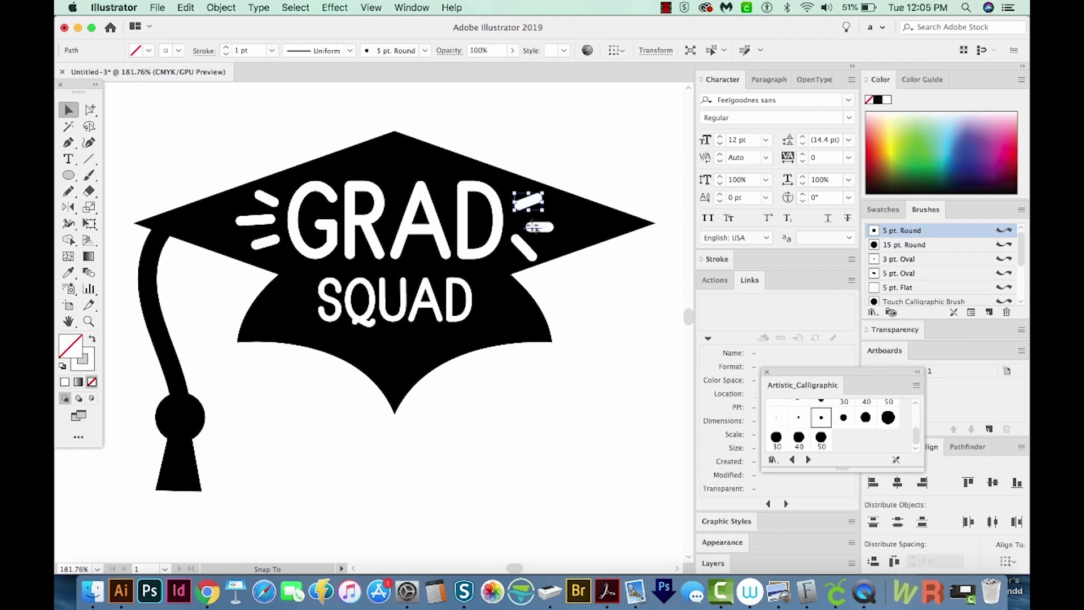
pyautogui.moveTo(538, 227); pyautogui.dragTo(523, 248)
pyautogui.press('r')
pyautogui.click(508, 236)
pyautogui.moveTo(531, 261); pyautogui.dragTo(538, 256)
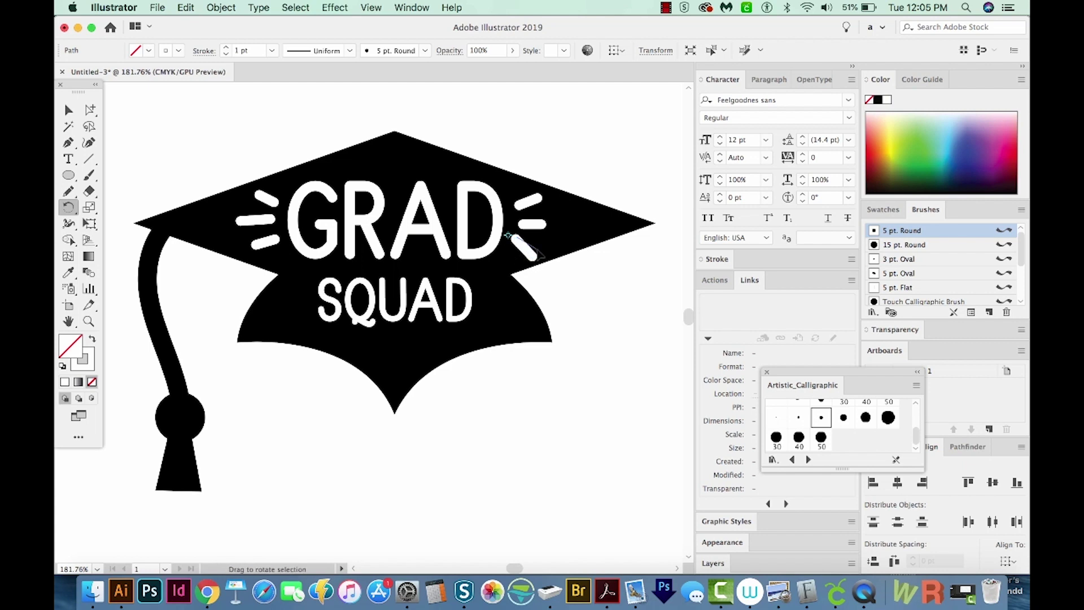
pyautogui.press('v')
pyautogui.click(565, 347)
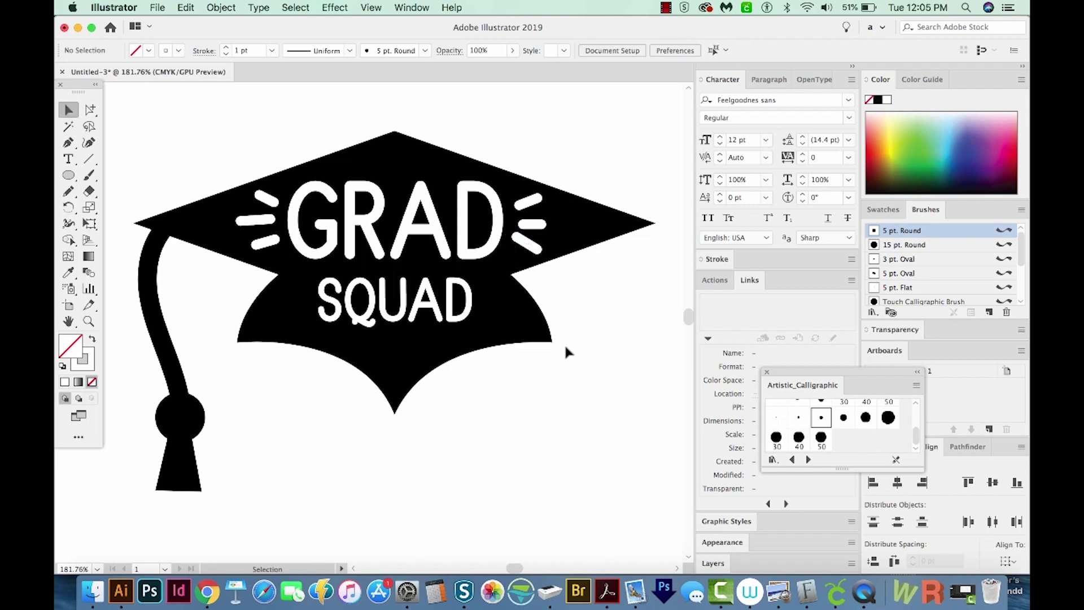
pyautogui.click(532, 224)
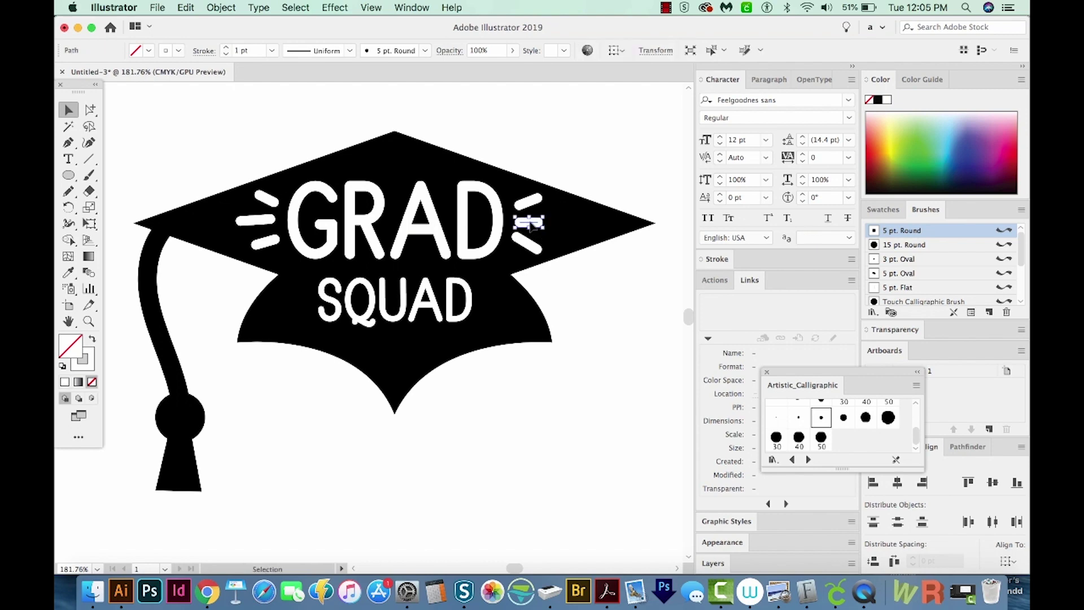
pyautogui.click(594, 333)
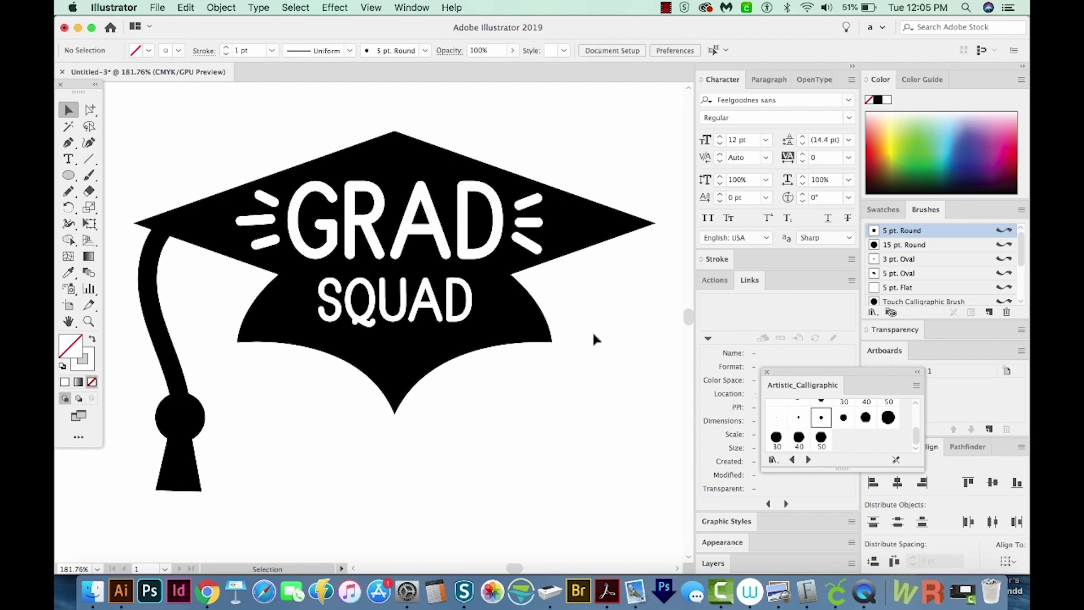
pyautogui.scroll(2, 520, 351)
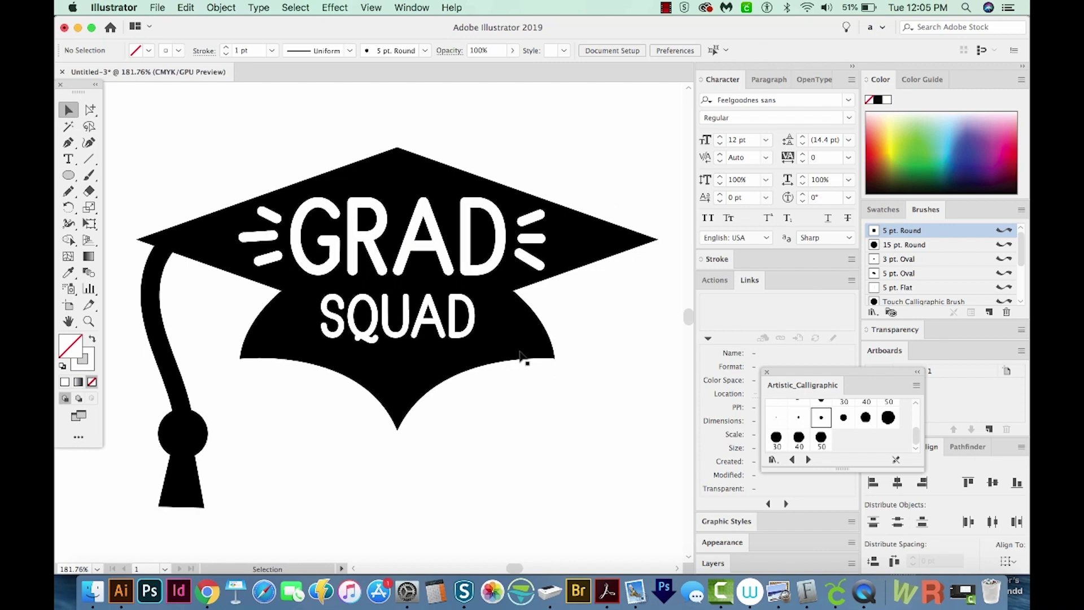